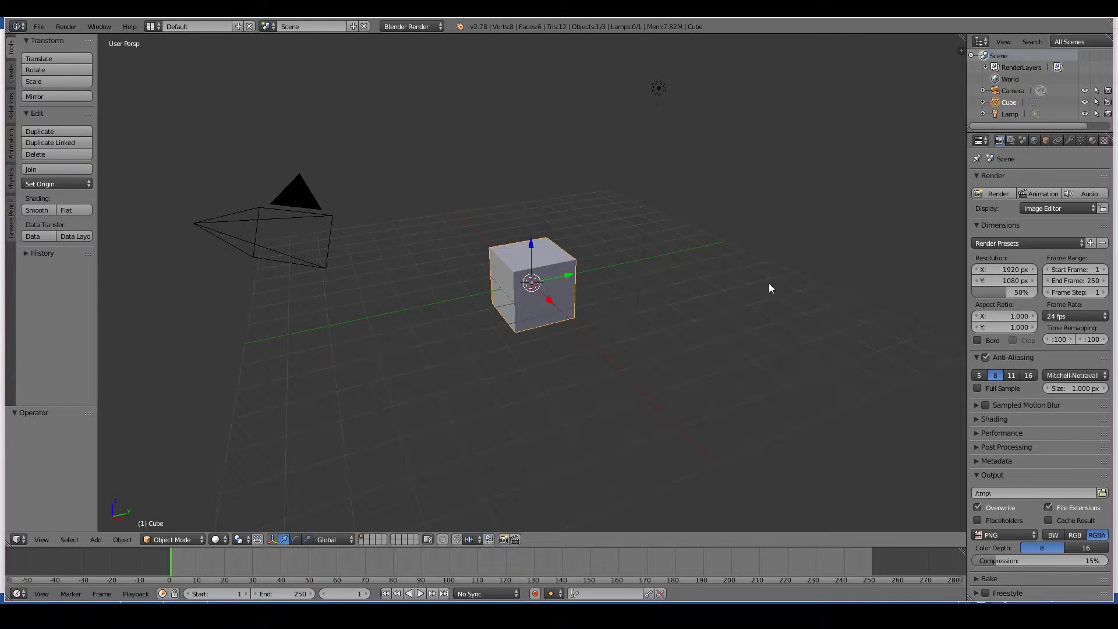
# Frame the front door in front orthographic view and add a cube shrunk to pane size.
pyautogui.moveTo(753, 349); pyautogui.dragTo(796, 285, button='middle')
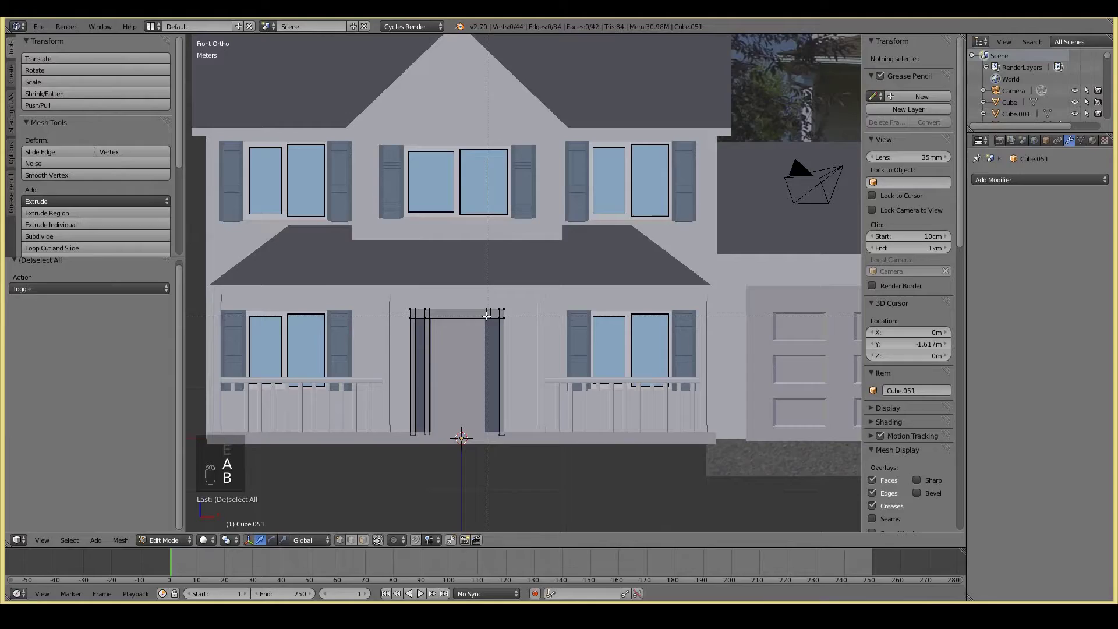
pyautogui.press('Tab')
pyautogui.press('KP_Decimal')
pyautogui.press('KP_1')
pyautogui.press('Tab')
pyautogui.press('Tab')
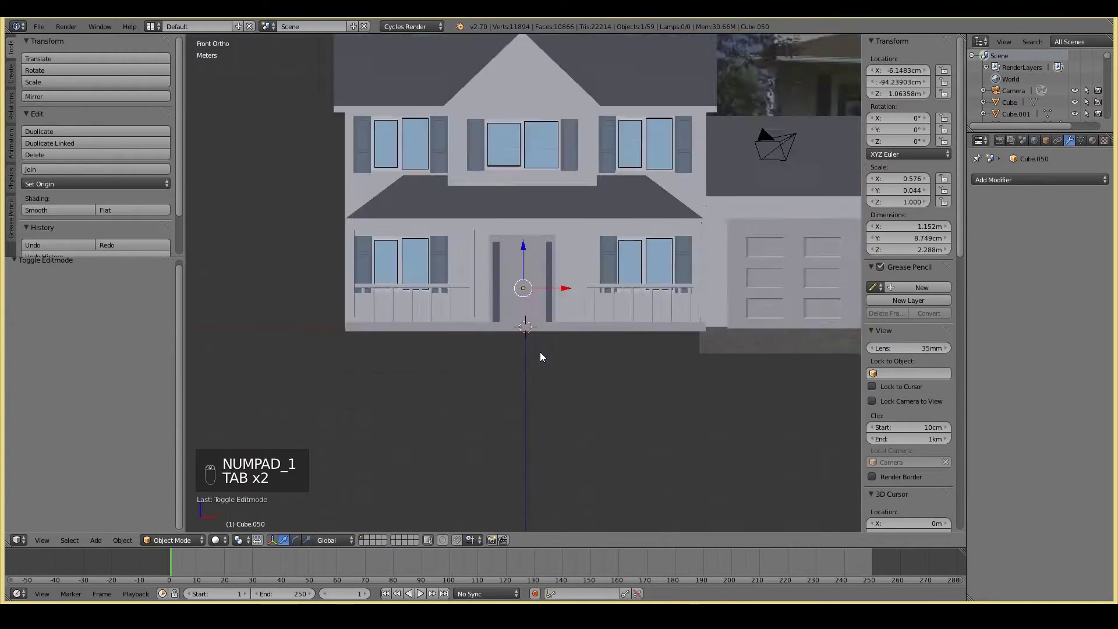
pyautogui.scroll(5, 539, 352)
pyautogui.press('Tab')
pyautogui.hotkey('shift', 'a')
pyautogui.click(691, 386)
pyautogui.press('s')
pyautogui.click(547, 404)
# Move the new cube along X beside the door and flatten it along Y.
pyautogui.moveTo(547, 404); pyautogui.dragTo(498, 338, button='middle')
pyautogui.press('g')
pyautogui.press('x')
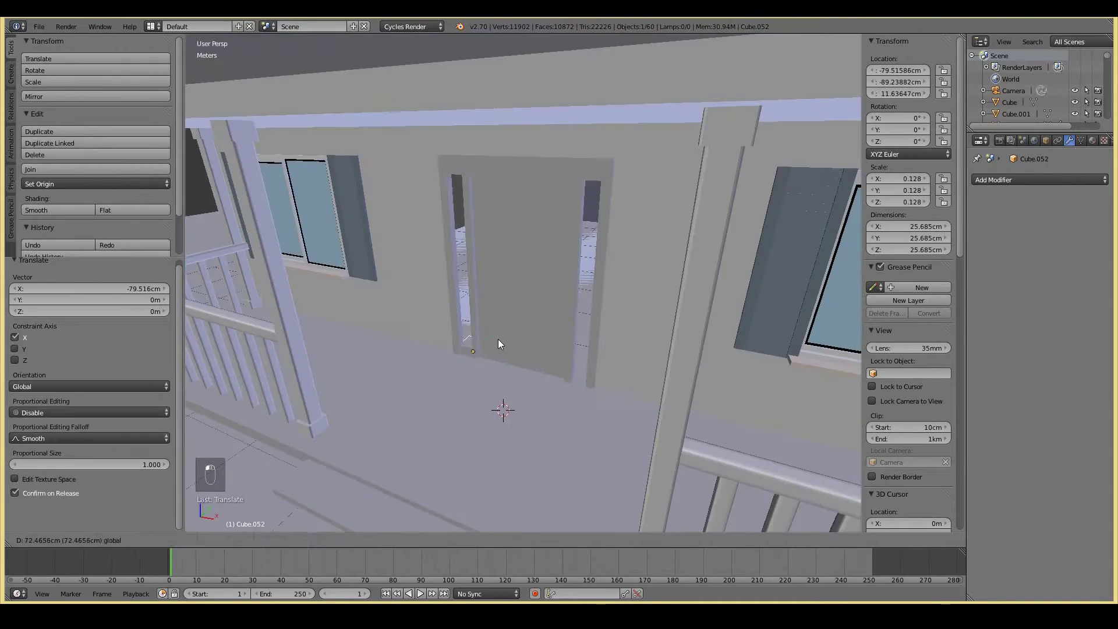
pyautogui.scroll(5, 497, 339)
pyautogui.press('s')
pyautogui.press('y')
# Place a linked copy of the pane on the other side of the door along X.
pyautogui.press('g')
pyautogui.press('y')
pyautogui.scroll(-5, 536, 249)
pyautogui.moveTo(536, 249); pyautogui.dragTo(613, 310, button='middle')
pyautogui.hotkey('alt', 'd')
pyautogui.press('x')
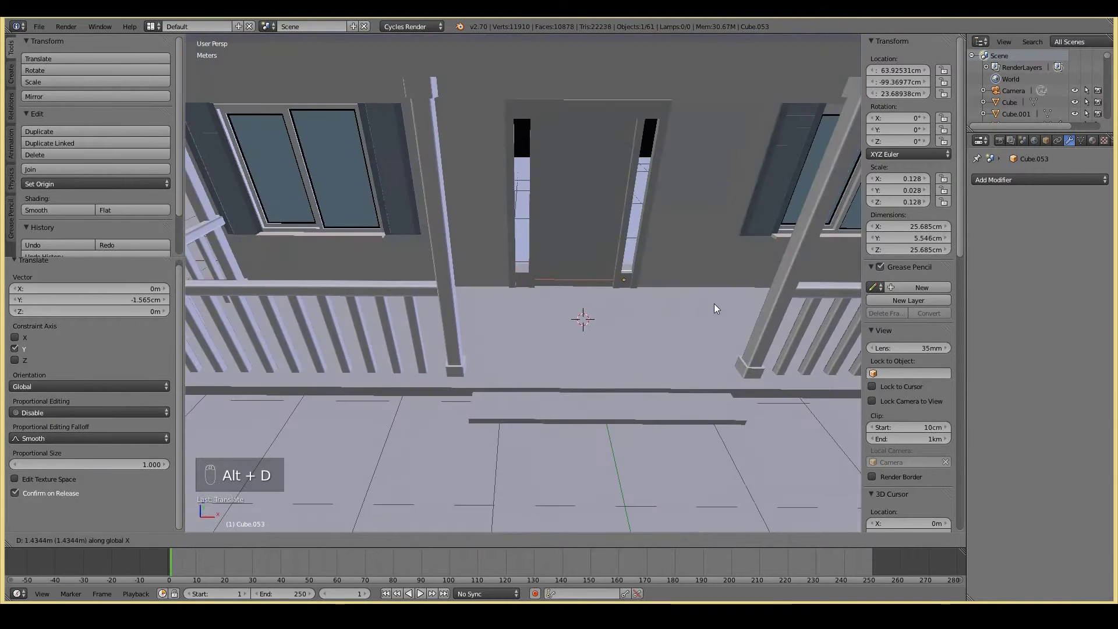
pyautogui.click(713, 303)
pyautogui.scroll(-5, 669, 271)
pyautogui.scroll(6, 550, 236)
# Duplicate a pane and move the copy along Z at the railing.
pyautogui.moveTo(550, 237); pyautogui.dragTo(523, 315, button='middle')
pyautogui.hotkey('shift', 'd')
pyautogui.press('z')
pyautogui.click(590, 323)
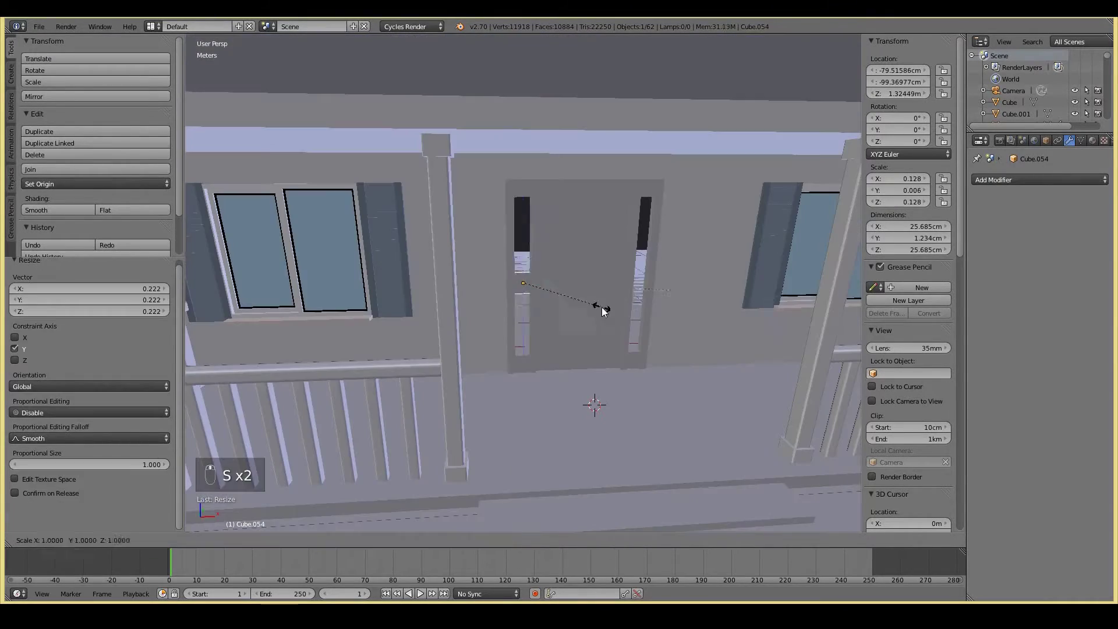
# Give the pane a new Glass material and show its preview sphere.
pyautogui.click(1092, 140)
pyautogui.click(998, 187)
pyautogui.click(1059, 315)
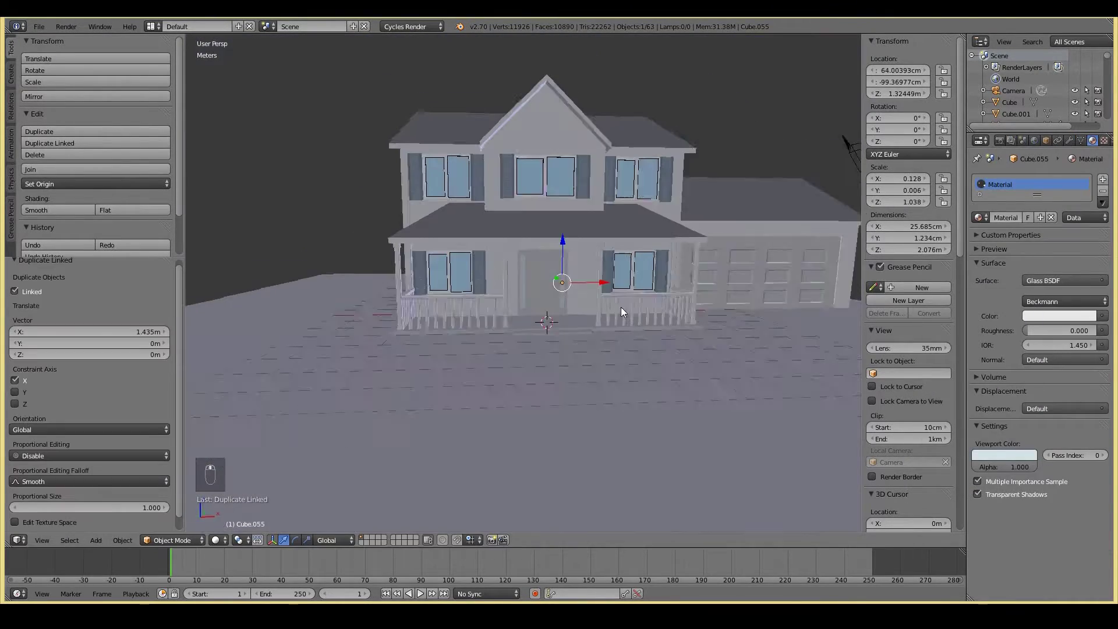
pyautogui.click(1065, 309)
pyautogui.click(1059, 344)
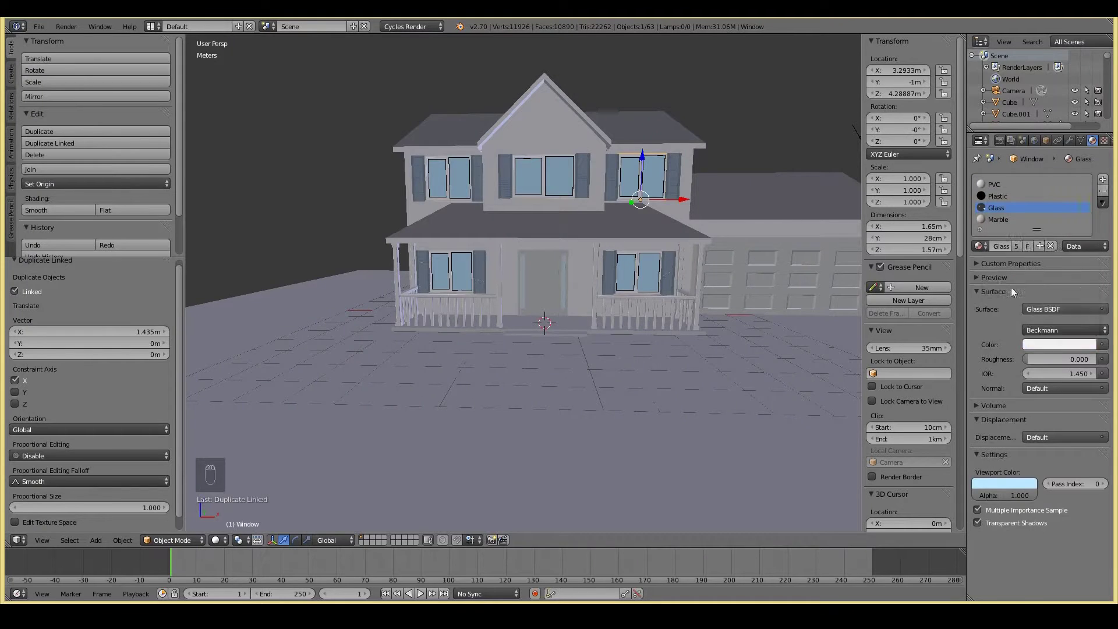
pyautogui.click(1001, 278)
pyautogui.scroll(4, 481, 282)
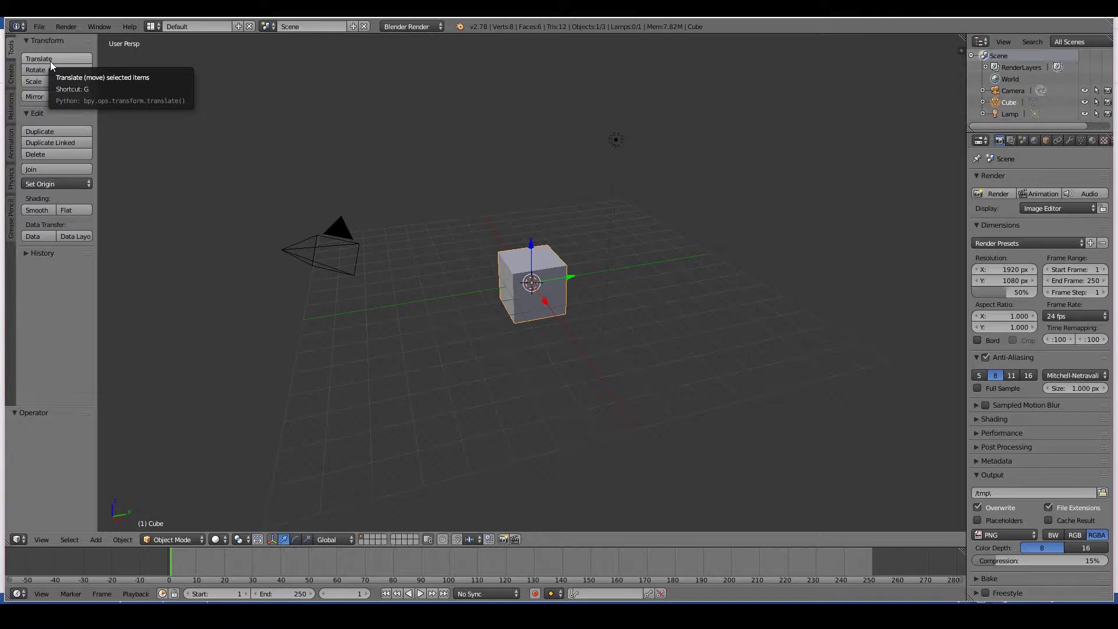
pyautogui.click(50, 61)
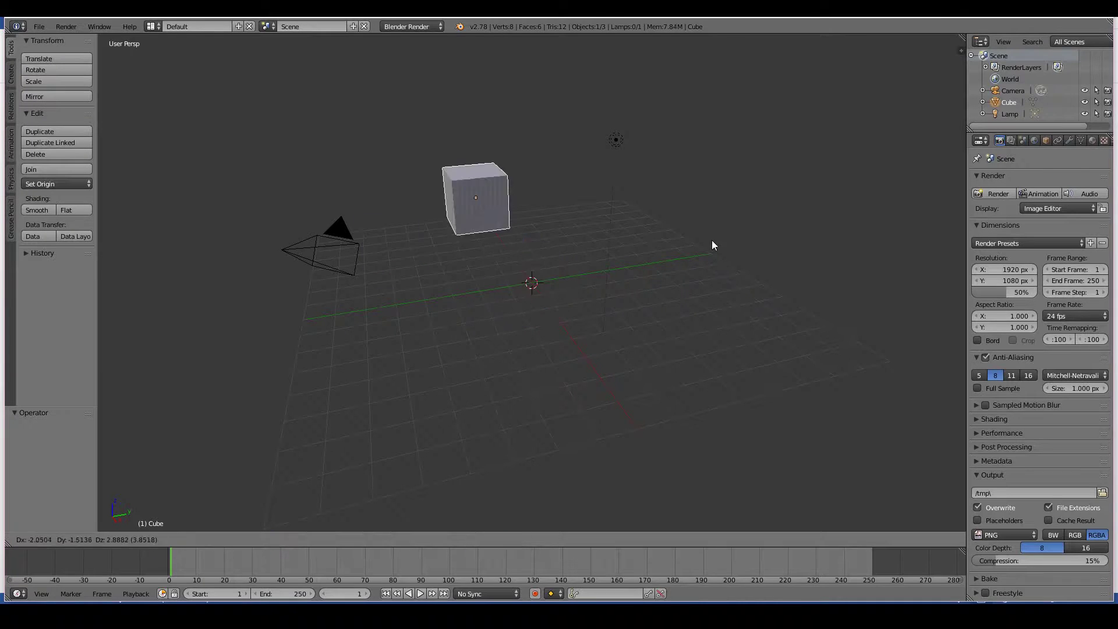
pyautogui.press('Escape')
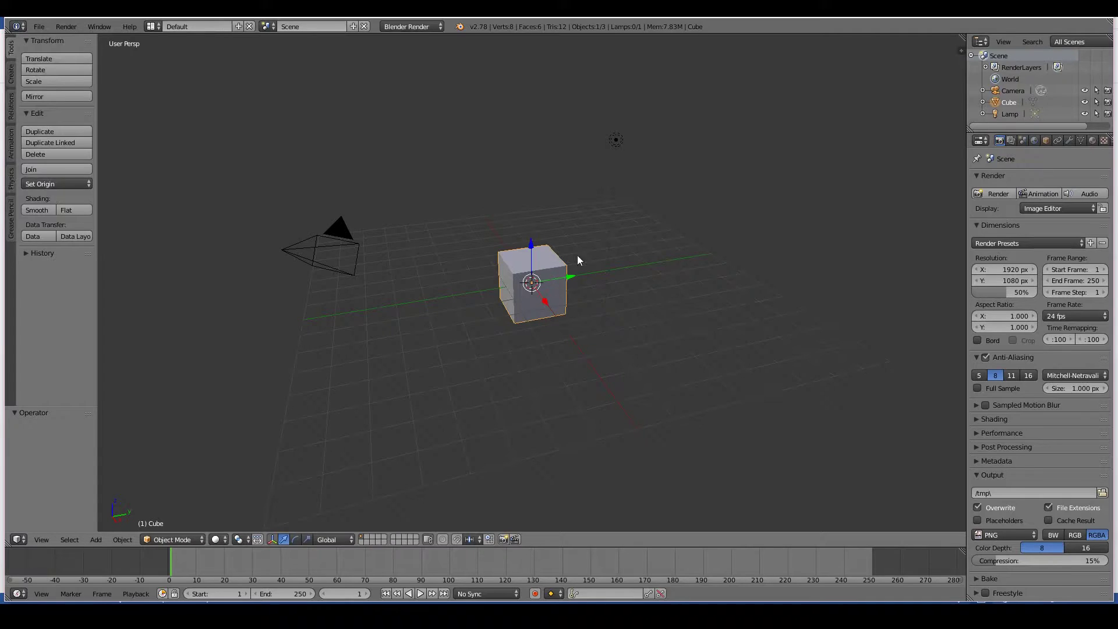
pyautogui.click(68, 58)
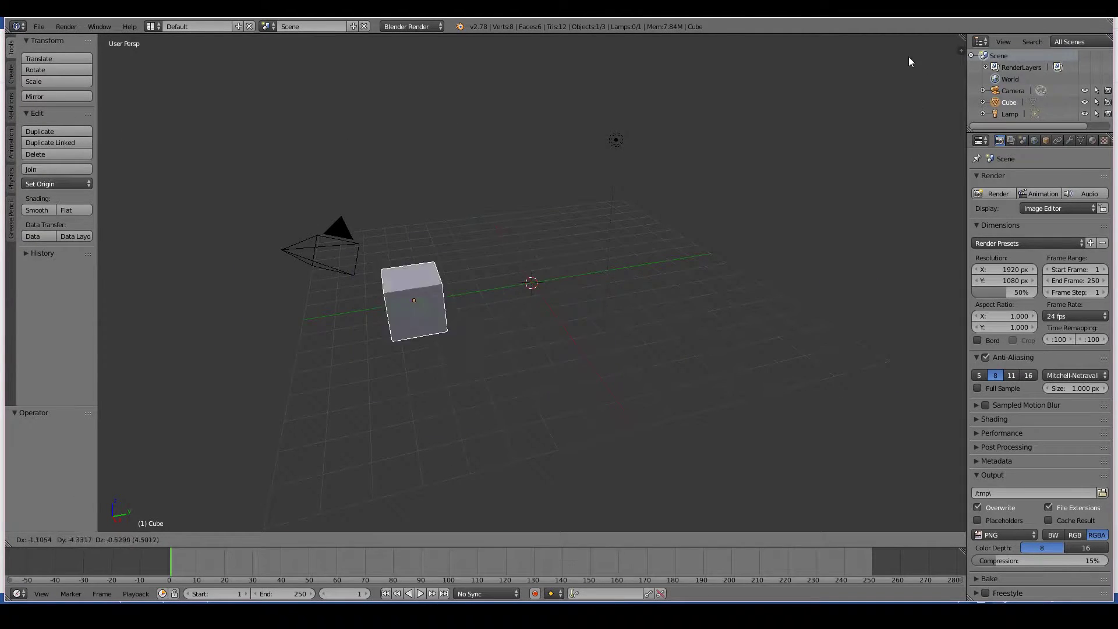
pyautogui.press('Escape')
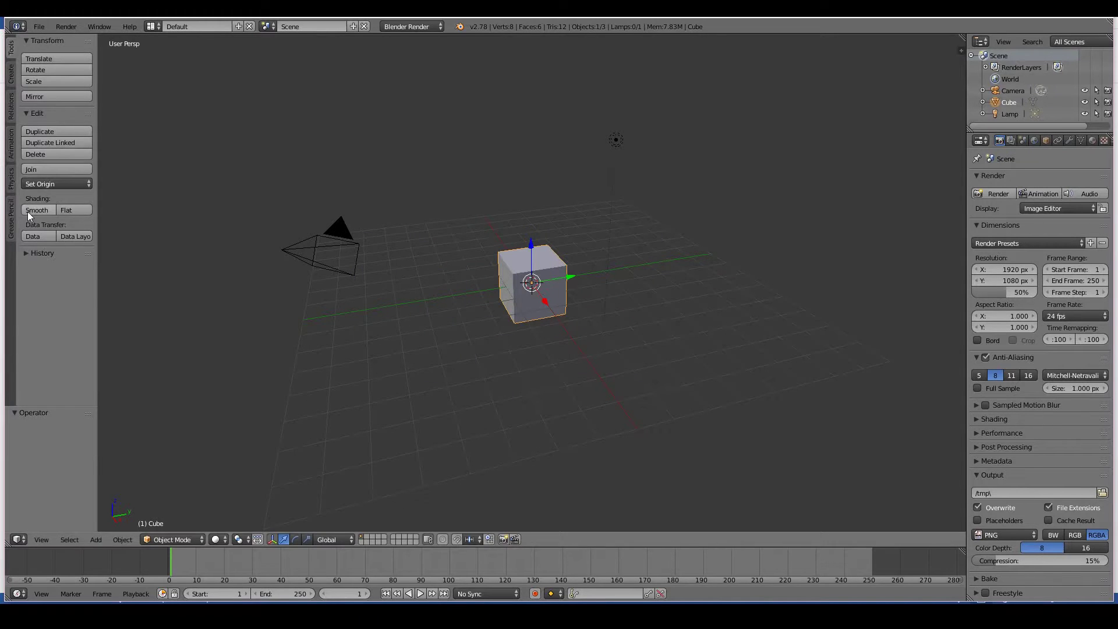
pyautogui.click(45, 71)
pyautogui.click(315, 163)
pyautogui.click(72, 81)
pyautogui.click(89, 100)
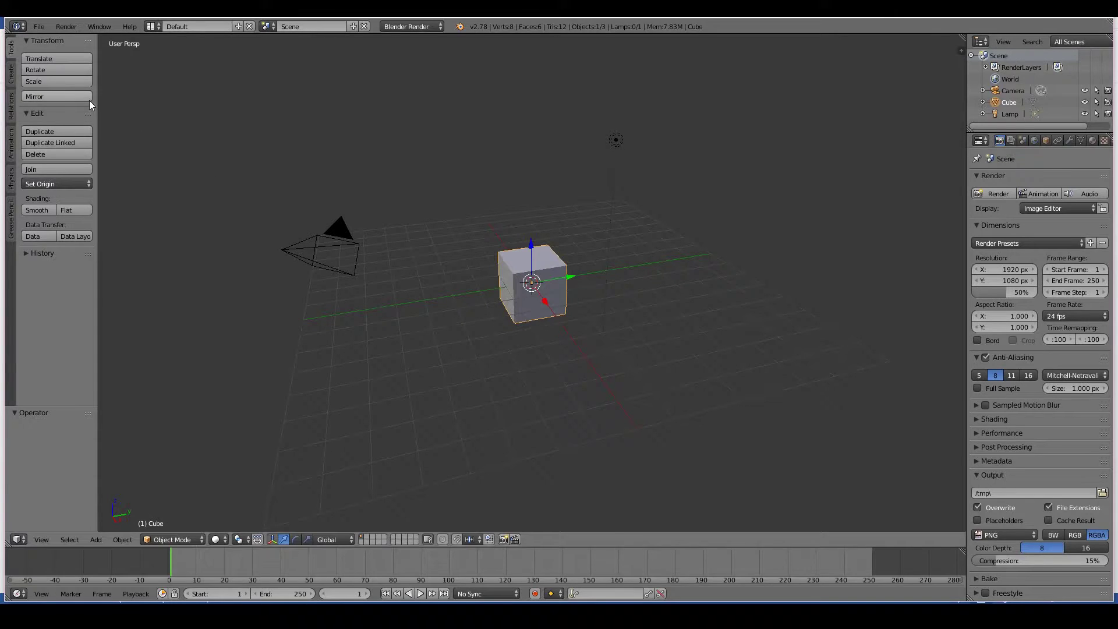
pyautogui.click(11, 78)
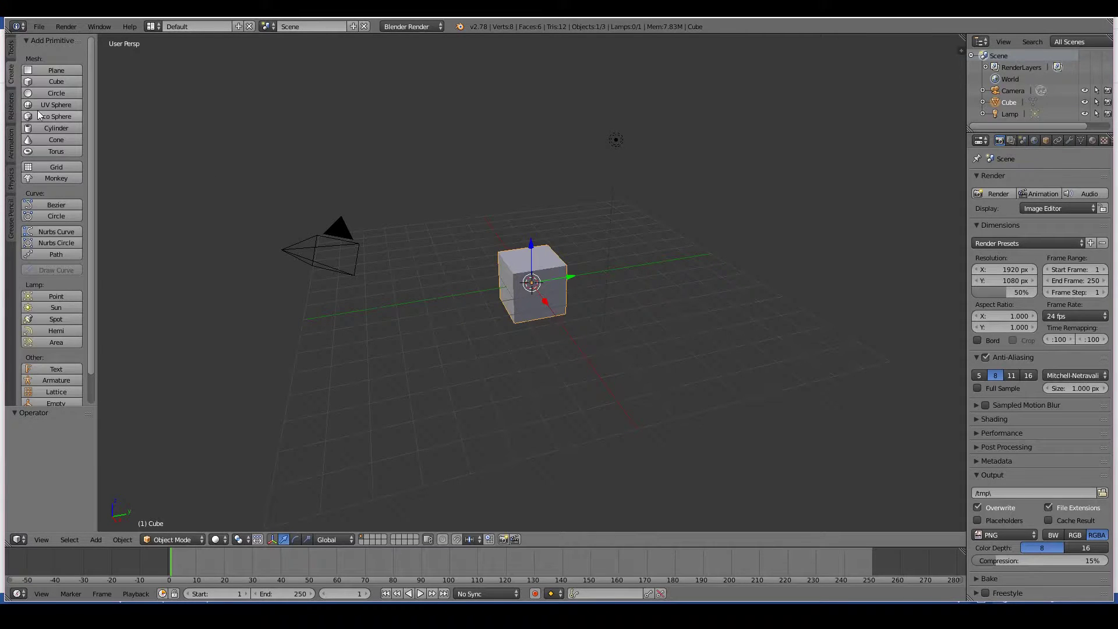
pyautogui.click(12, 103)
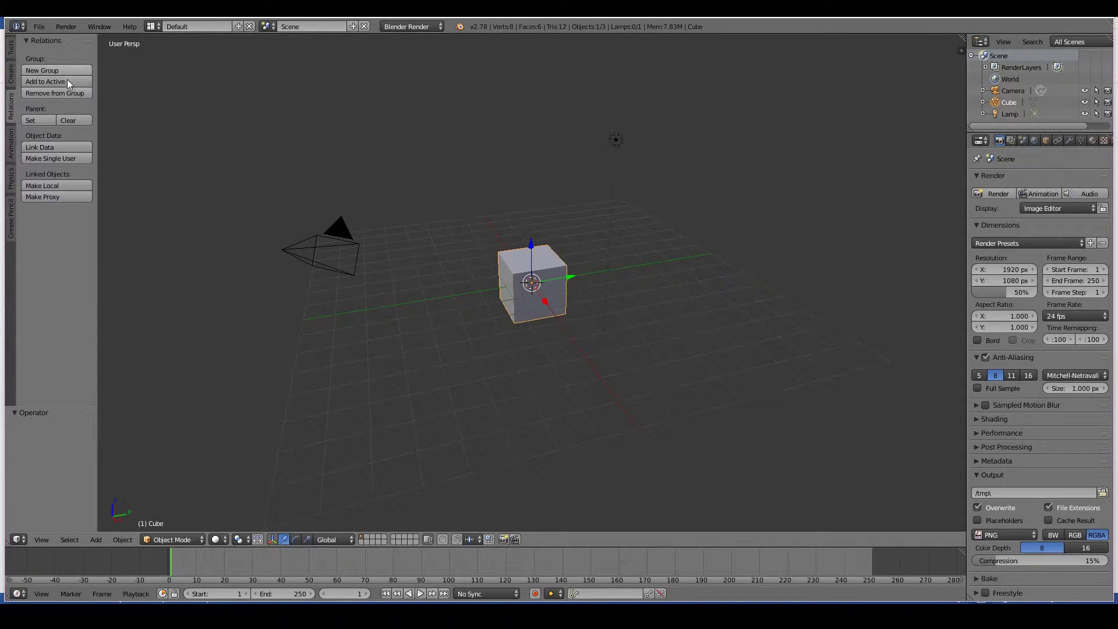
pyautogui.click(14, 149)
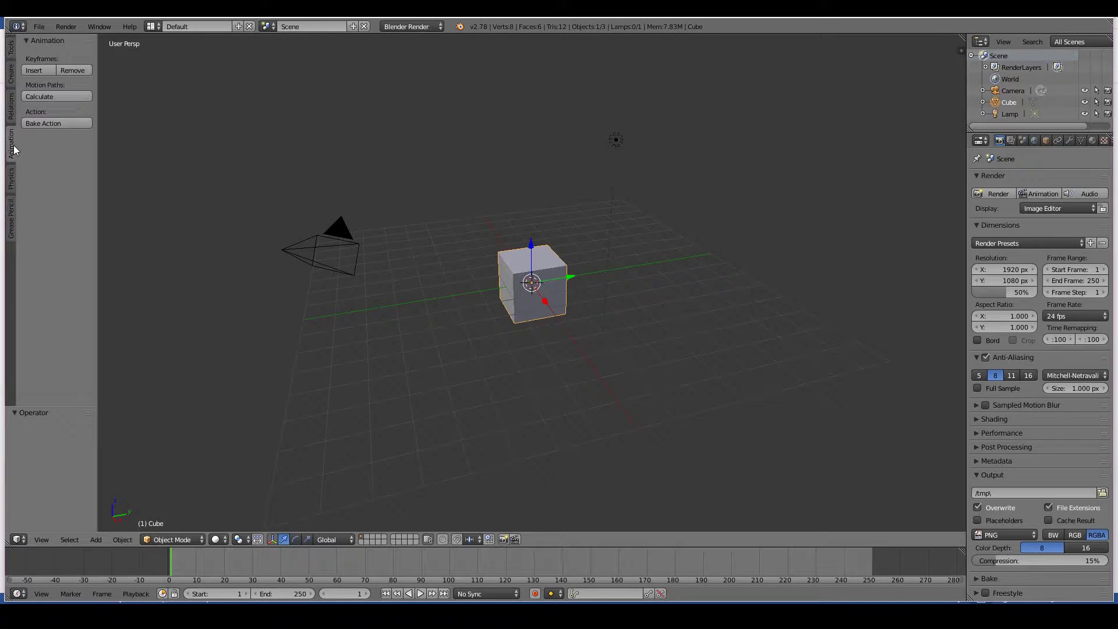
pyautogui.click(10, 185)
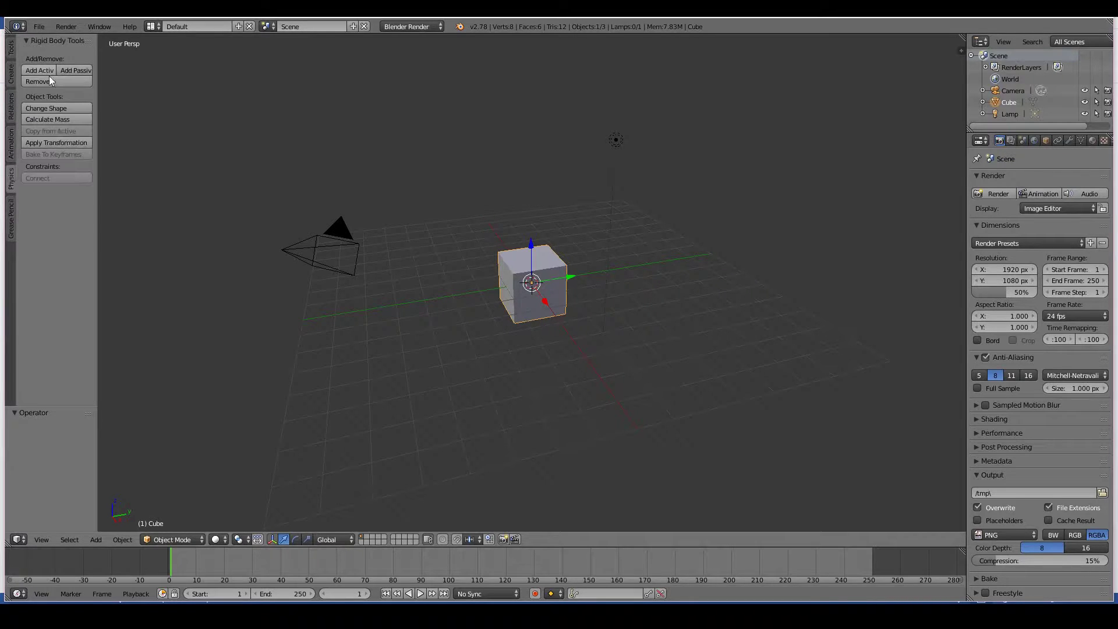
pyautogui.click(11, 231)
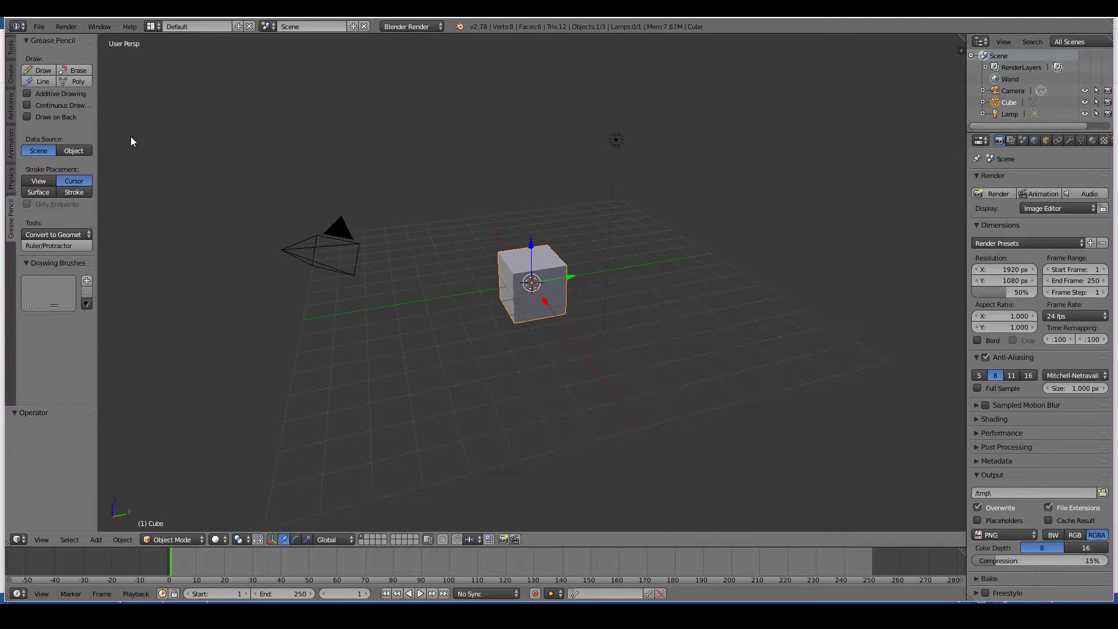
pyautogui.click(11, 54)
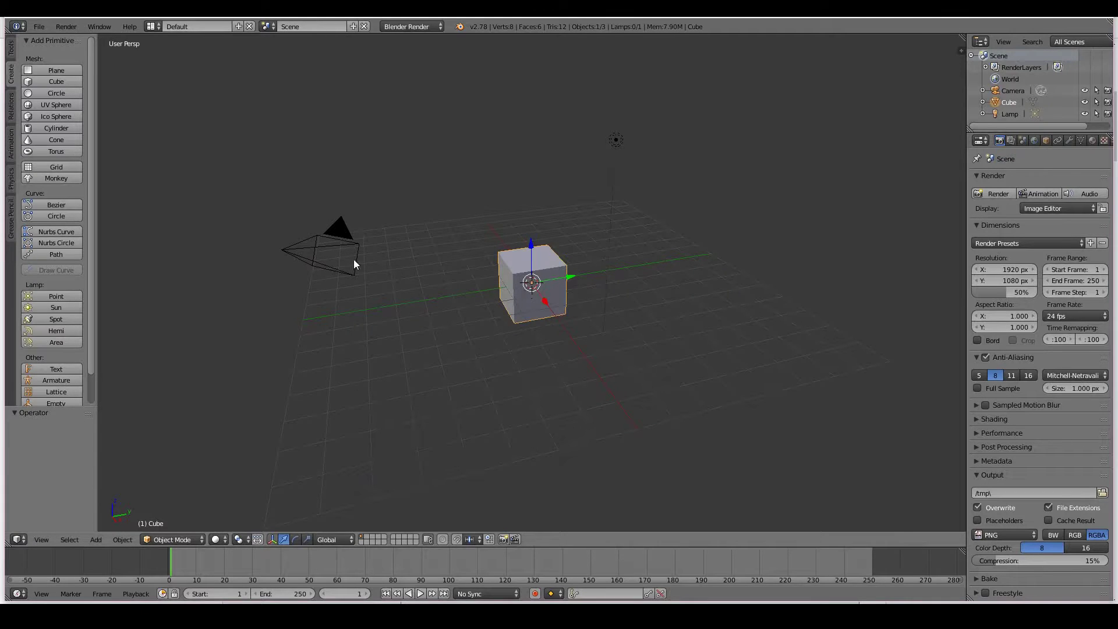
# Select Camera, Cube and Lamp in the Outliner in turn, ending on Camera.
pyautogui.click(1020, 93)
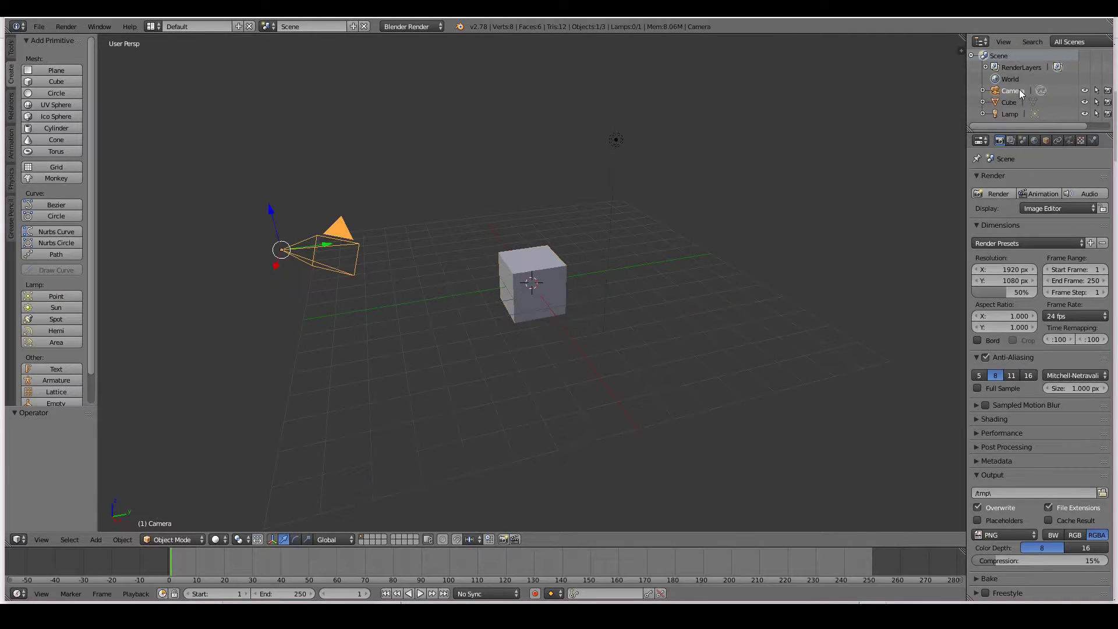
pyautogui.click(1013, 104)
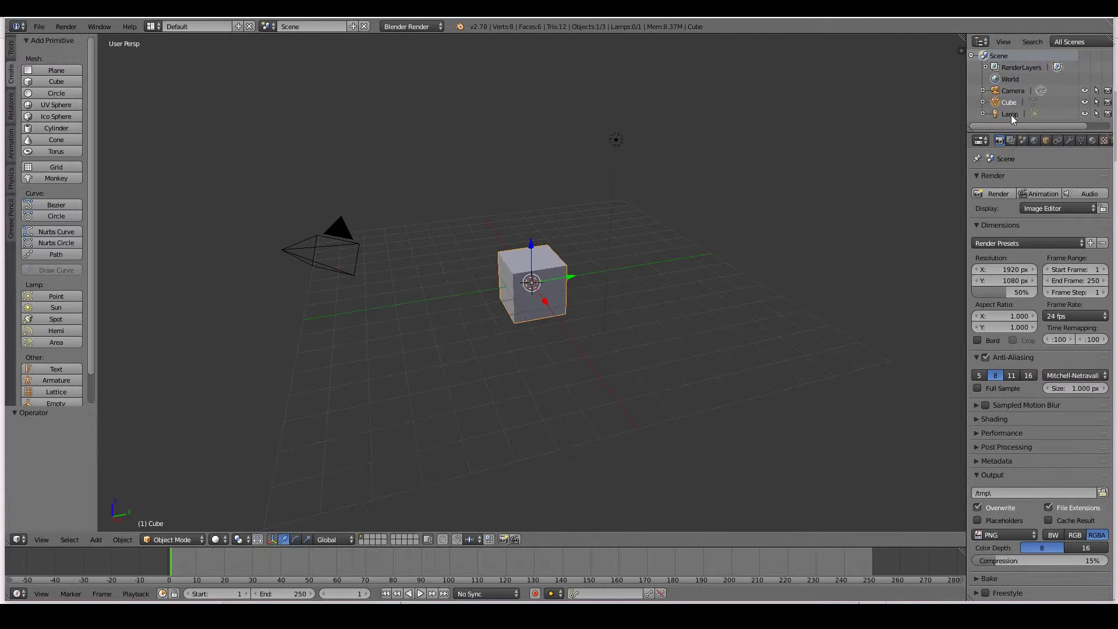
pyautogui.click(1010, 114)
pyautogui.click(1008, 91)
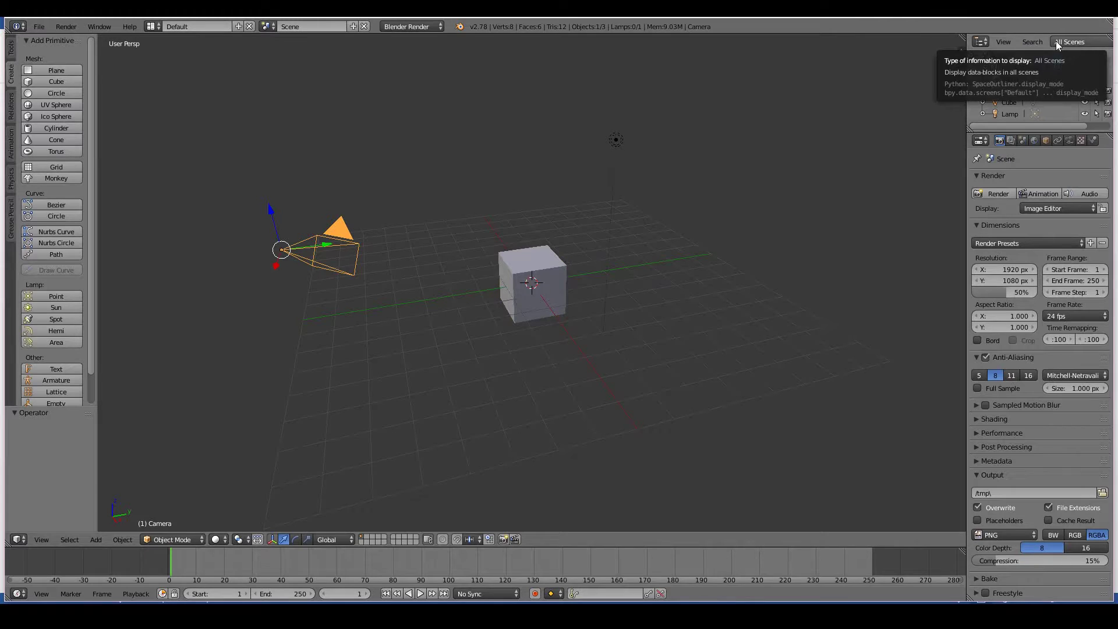
# Widen the Outliner, filter it by 'cub', and select the Cube object.
pyautogui.scroll(-3, 1055, 41)
pyautogui.scroll(2, 1056, 41)
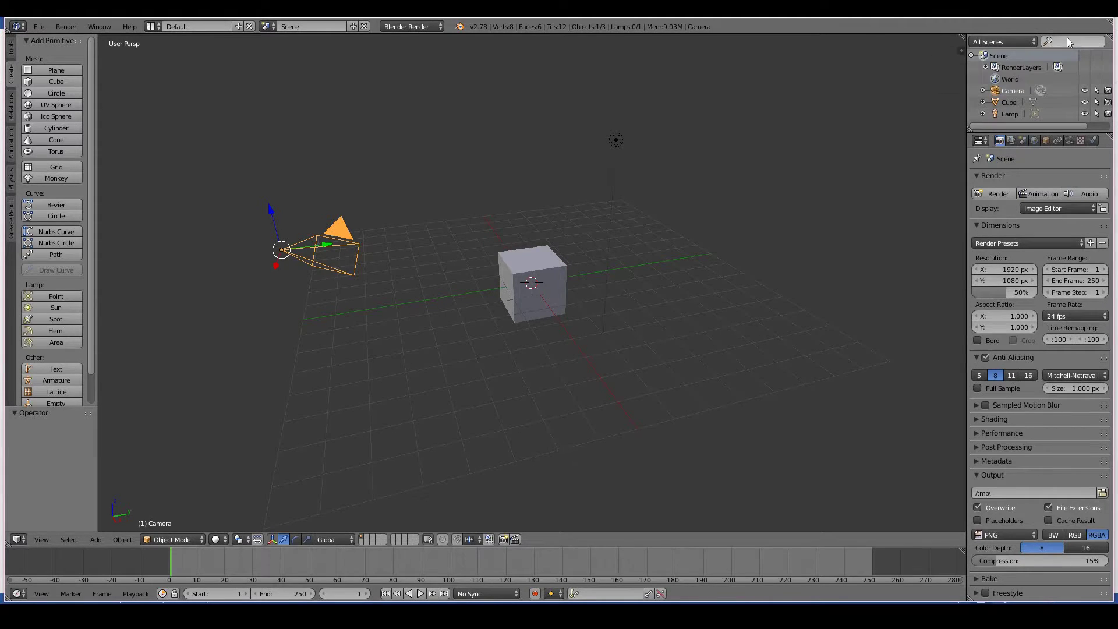
pyautogui.scroll(3, 1070, 38)
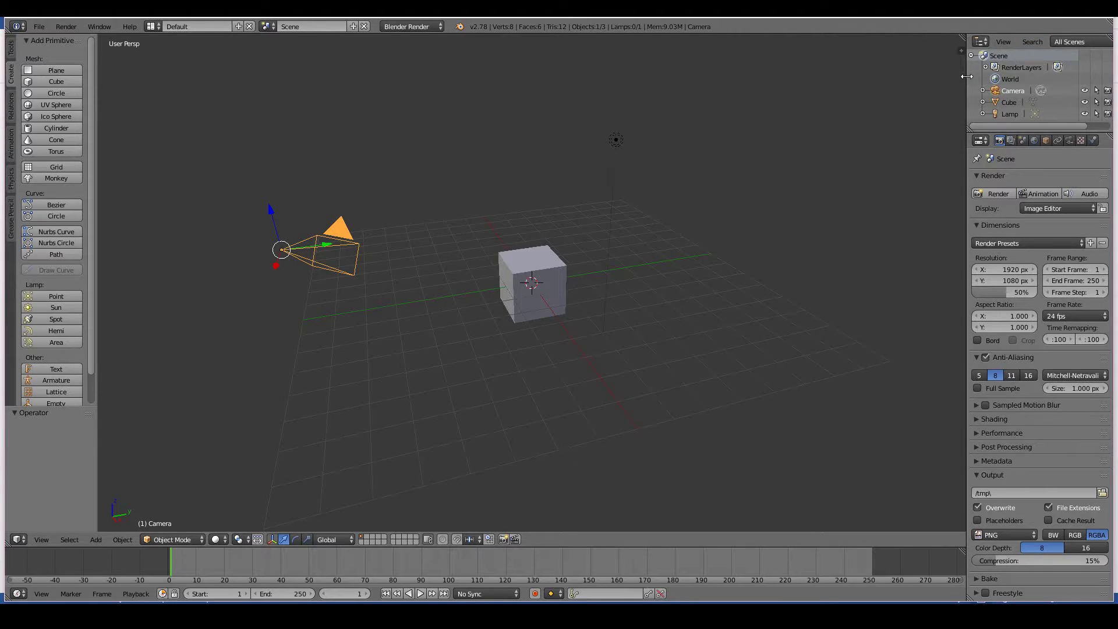
pyautogui.moveTo(966, 76); pyautogui.dragTo(851, 76)
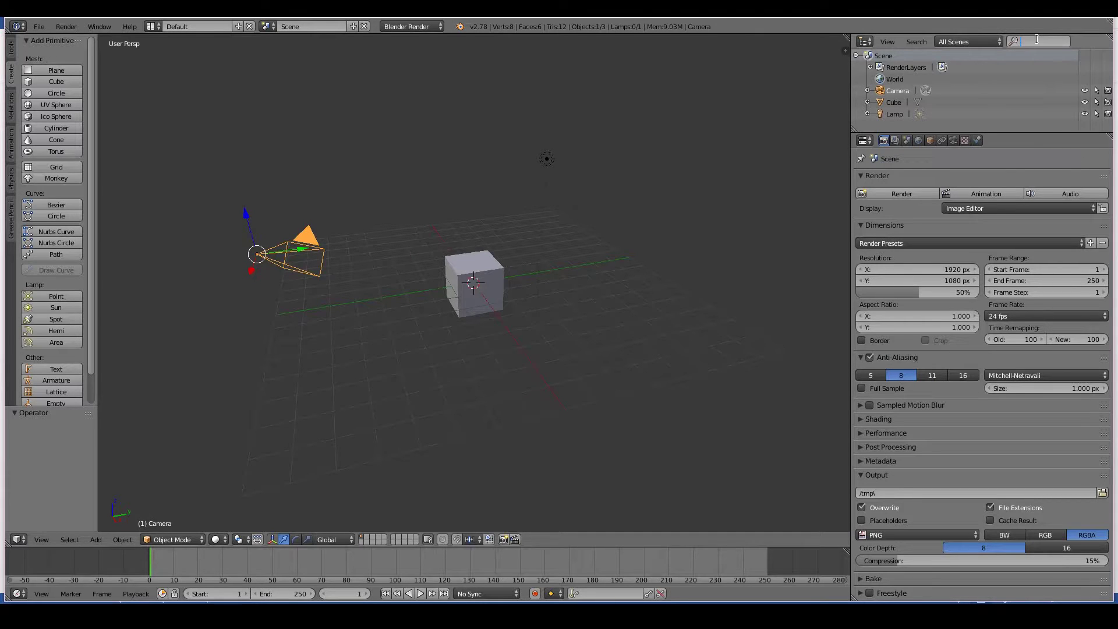
pyautogui.write('cub')
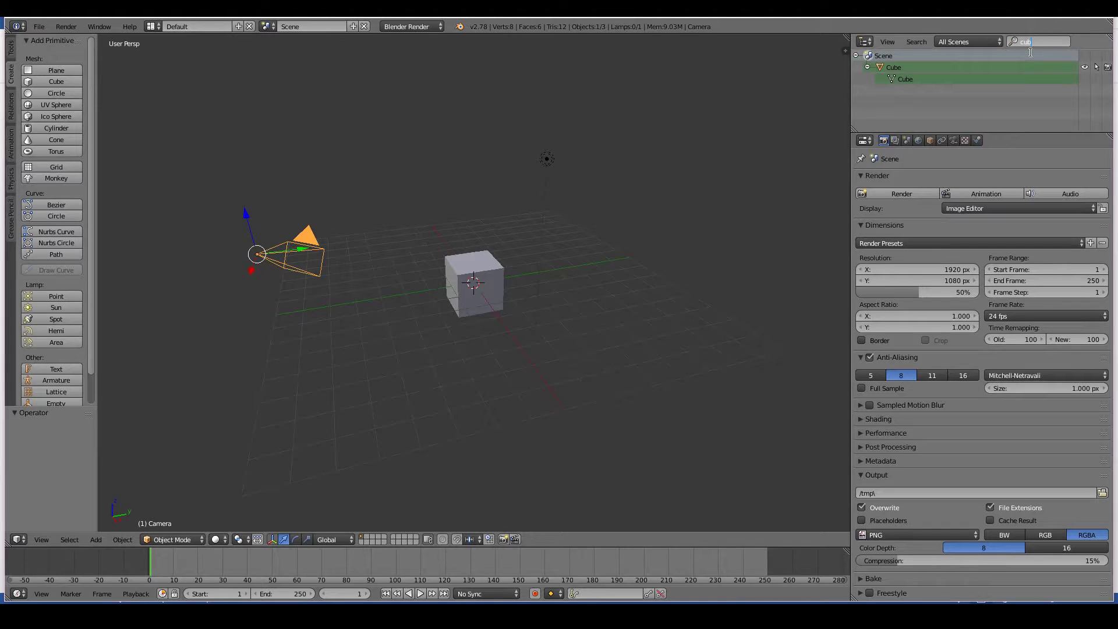
pyautogui.press('Return')
pyautogui.click(893, 68)
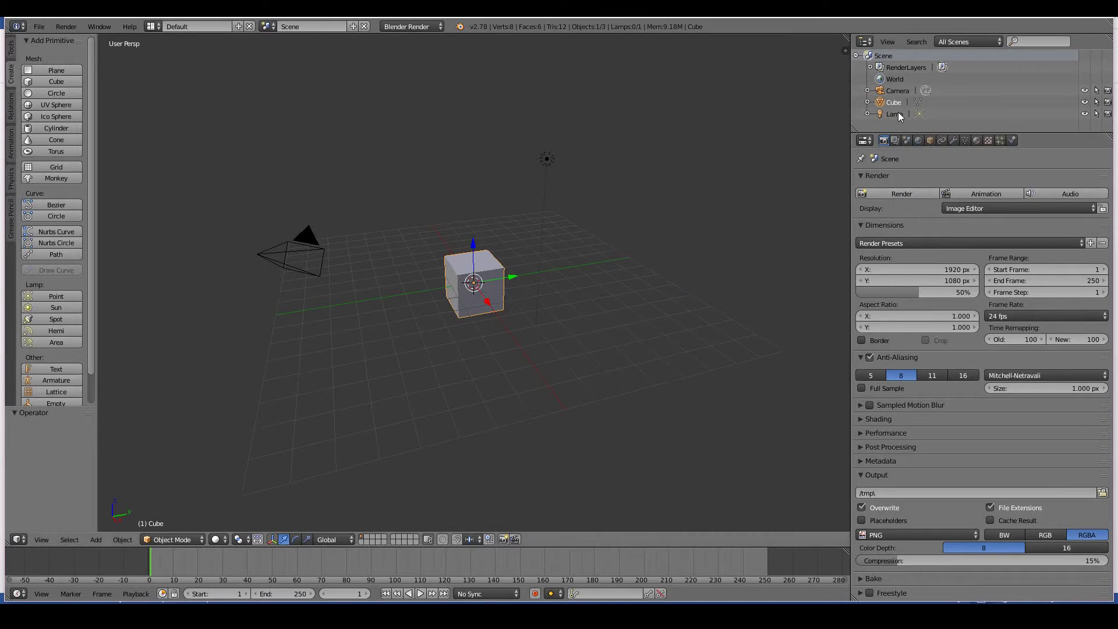
# Show the Cube's material settings in the Properties editor.
pyautogui.click(976, 140)
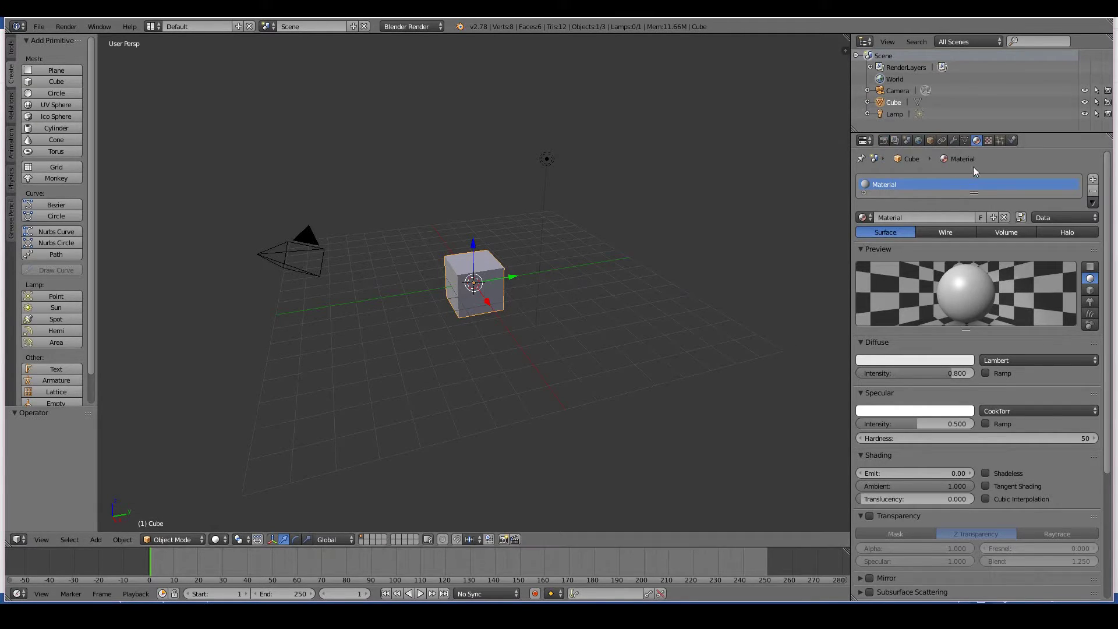
# Browse the cube's Modifiers, Particles and Physics tabs, returning to Particles.
pyautogui.click(953, 140)
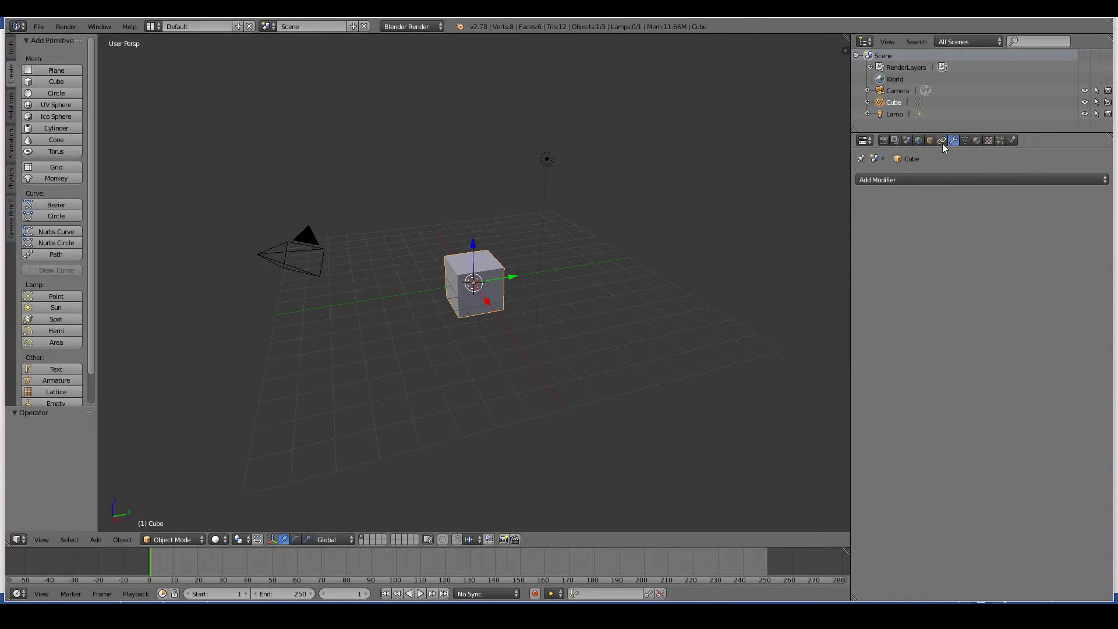
pyautogui.click(1000, 141)
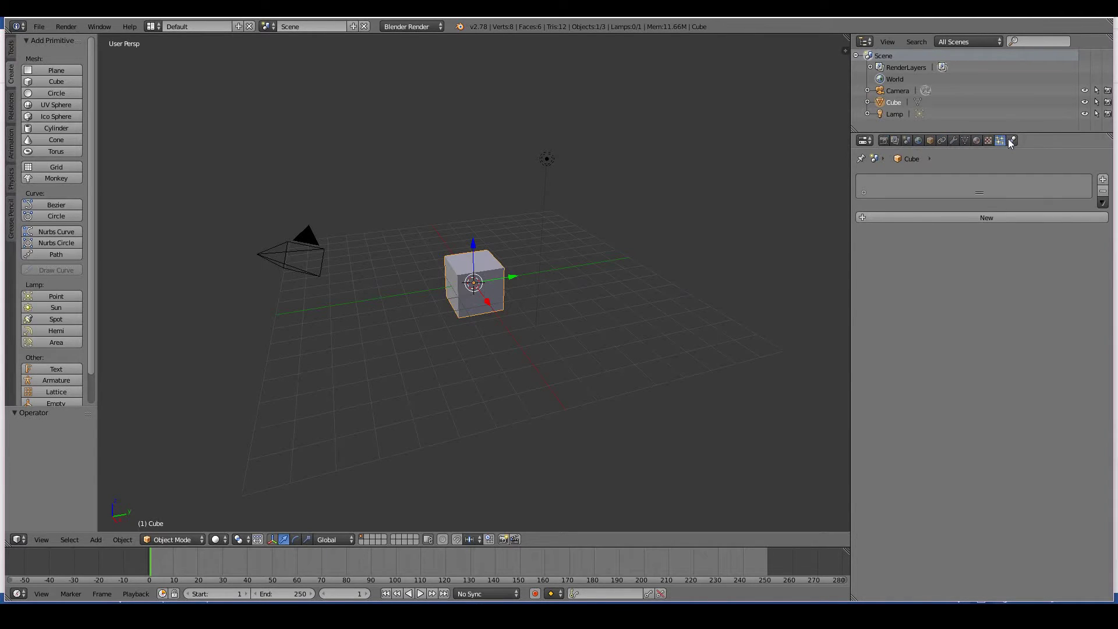
pyautogui.click(1012, 141)
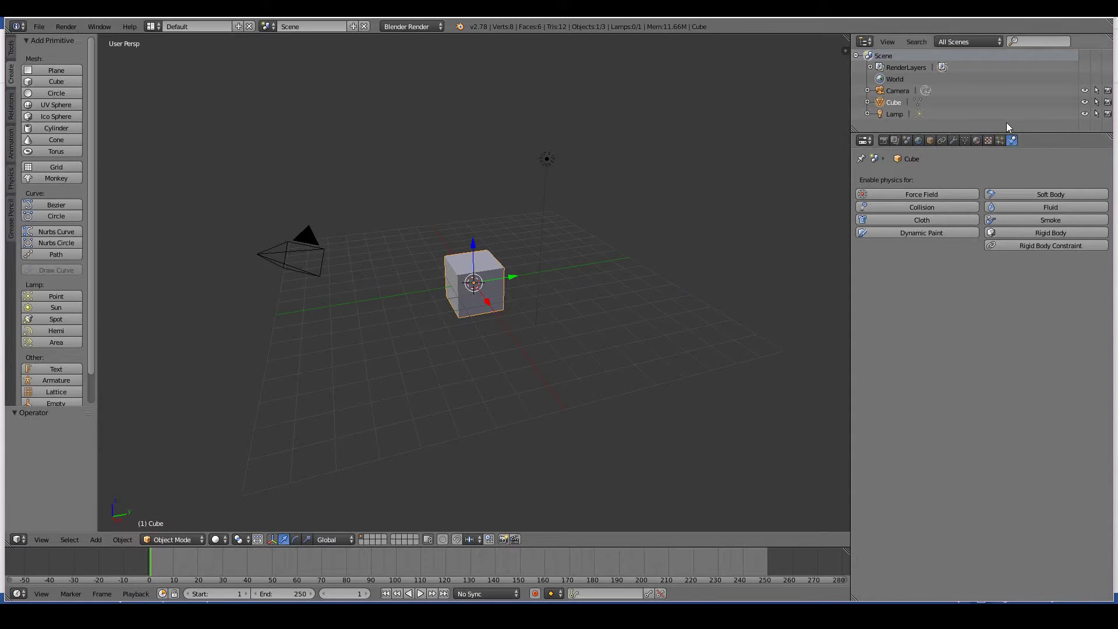
pyautogui.click(1000, 140)
# Add a new particle system to the cube and set its type to Hair.
pyautogui.click(990, 218)
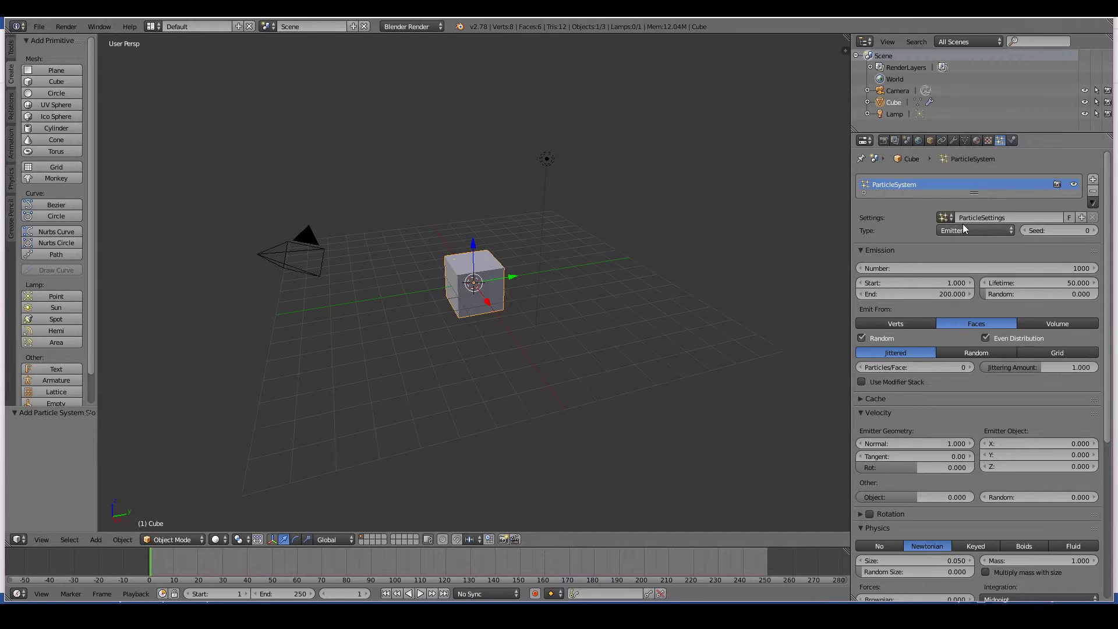
pyautogui.click(964, 224)
pyautogui.click(962, 202)
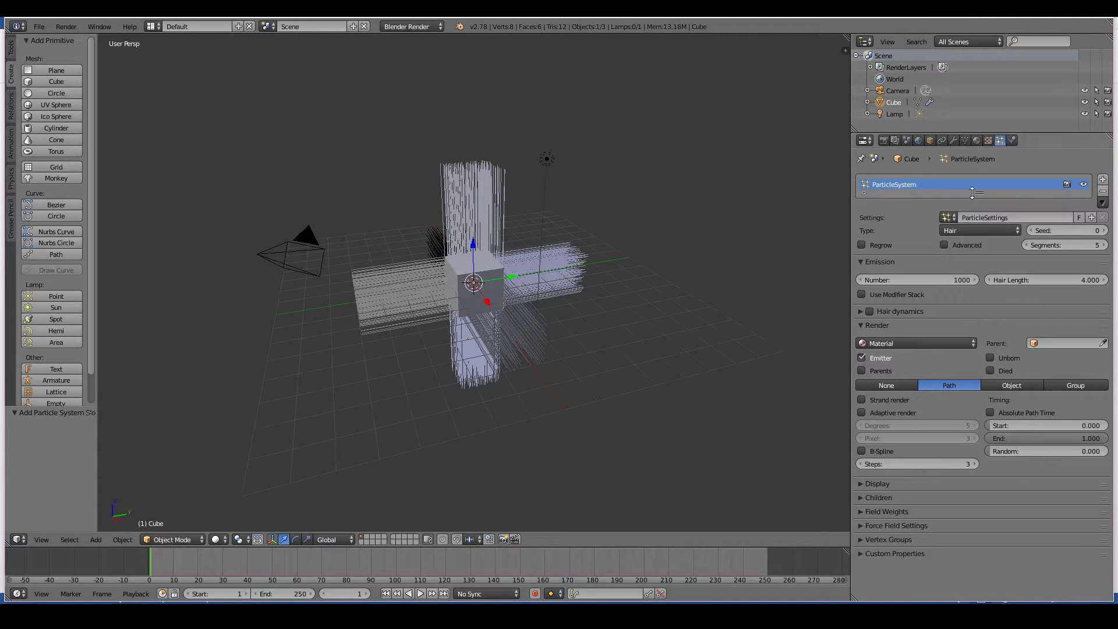
pyautogui.click(969, 228)
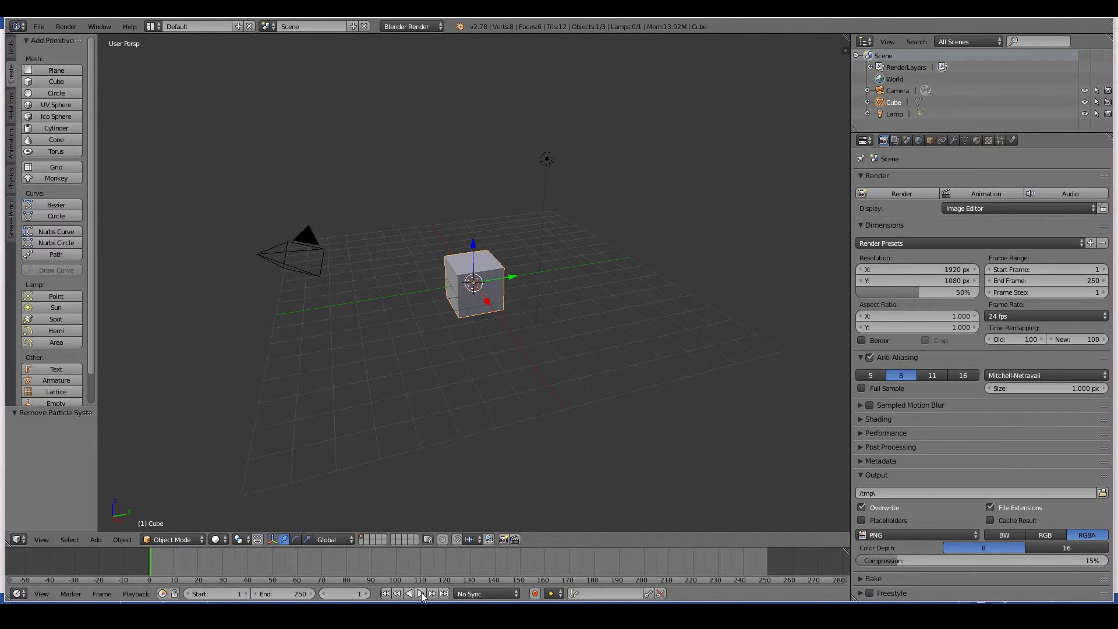
# Start animation playback from the timeline.
pyautogui.click(420, 594)
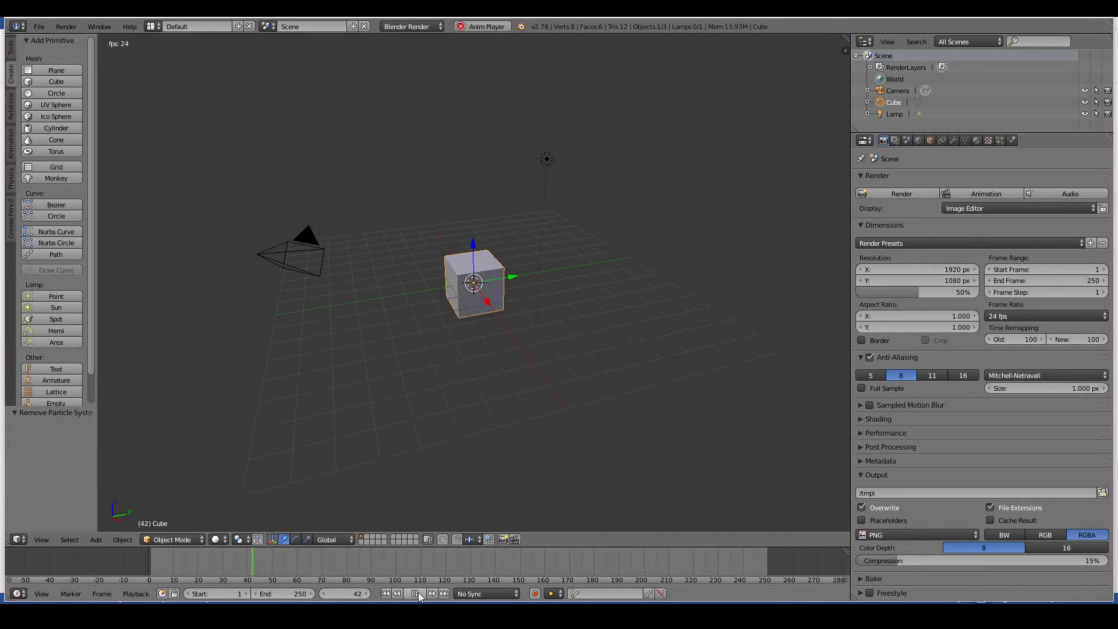
pyautogui.click(417, 594)
pyautogui.click(385, 593)
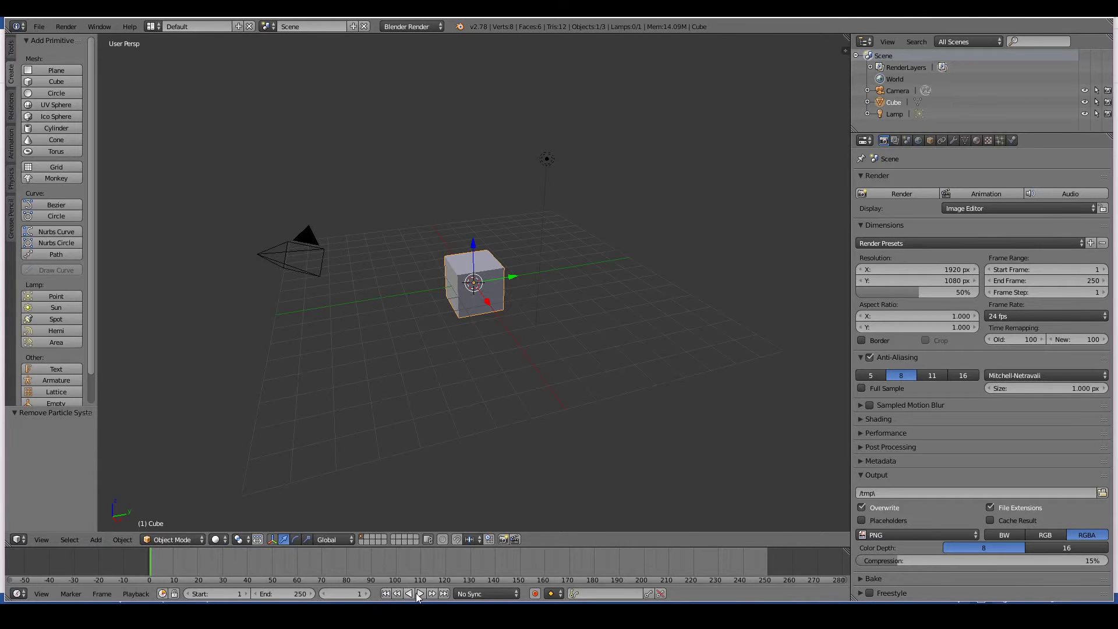
pyautogui.click(444, 593)
pyautogui.click(385, 593)
pyautogui.moveTo(360, 598); pyautogui.dragTo(409, 594)
pyautogui.keyDown('ctrl'); pyautogui.scroll(13, 343, 593); pyautogui.keyUp('ctrl')
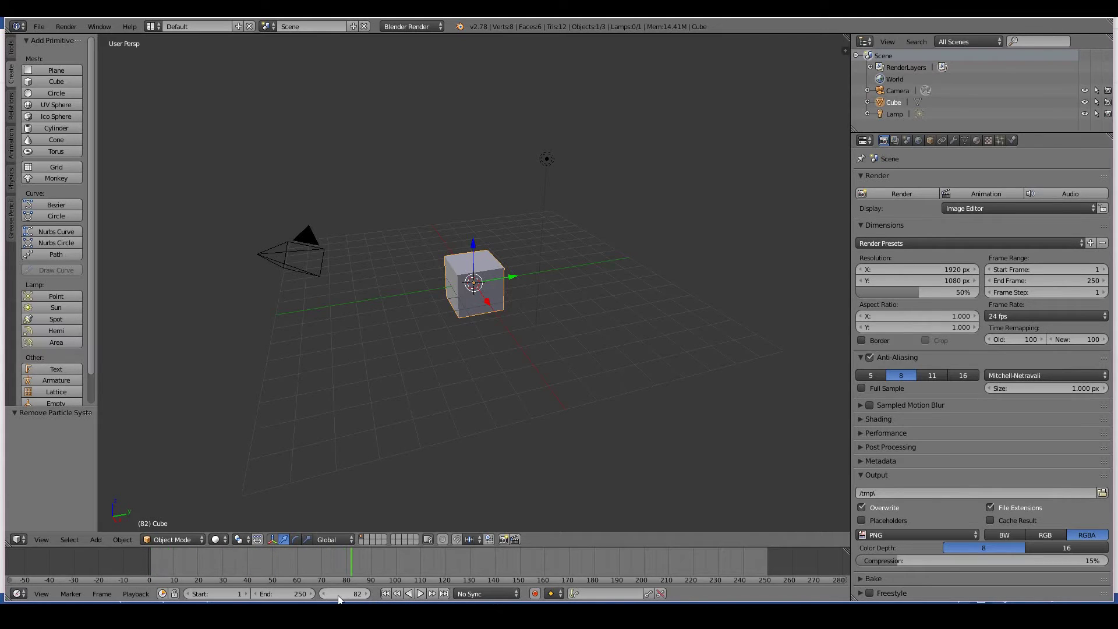
pyautogui.click(385, 593)
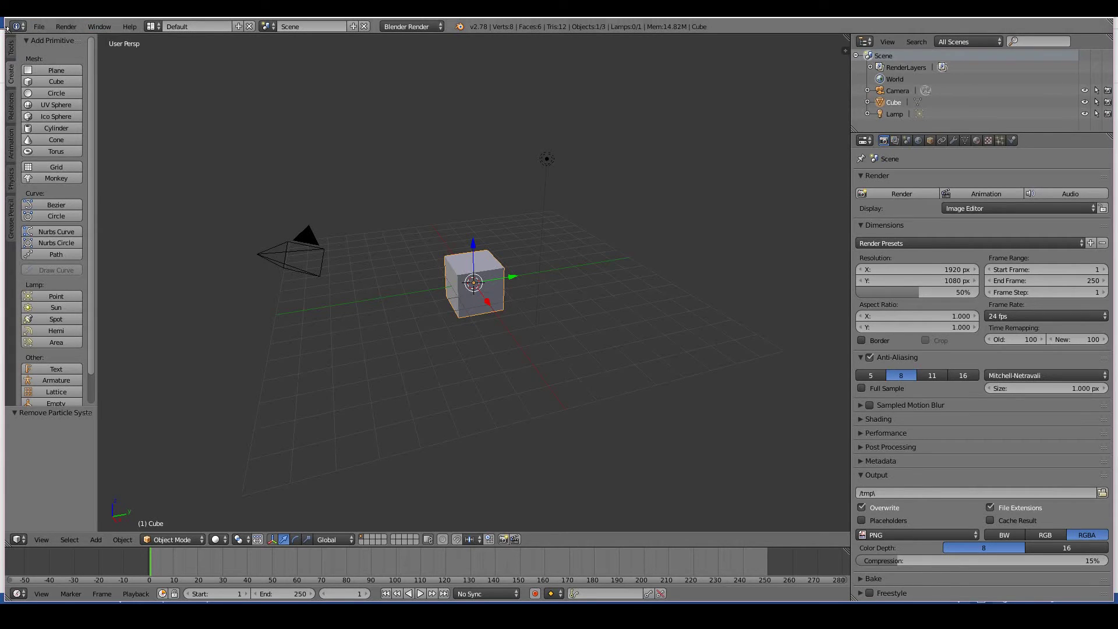
# Keep the top area as the Info editor and enlarge it to reveal its log.
pyautogui.click(18, 26)
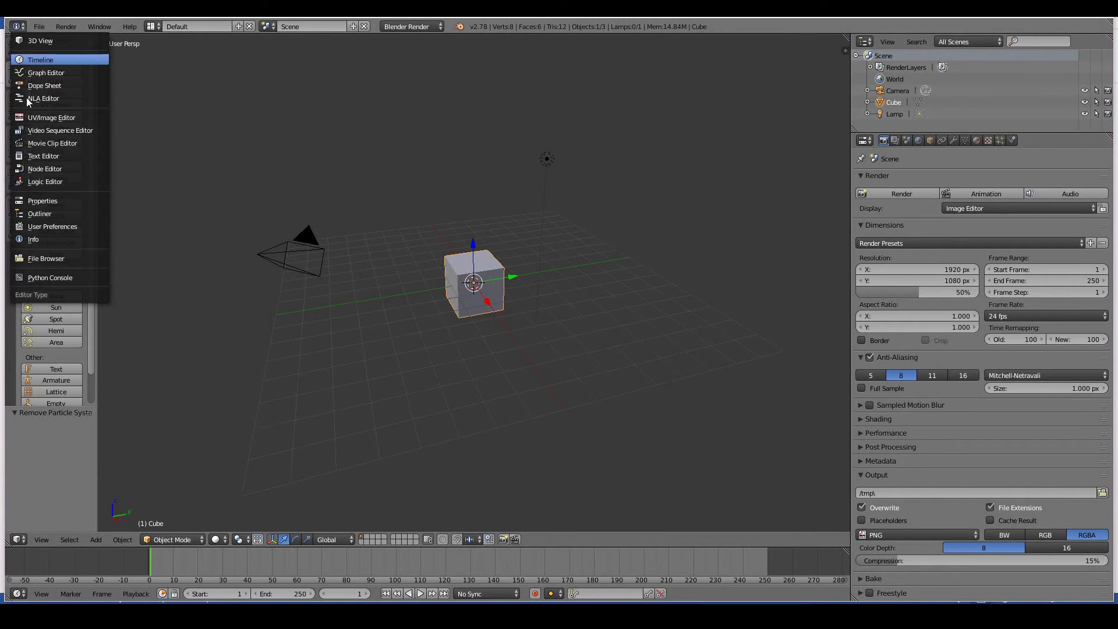
pyautogui.click(23, 239)
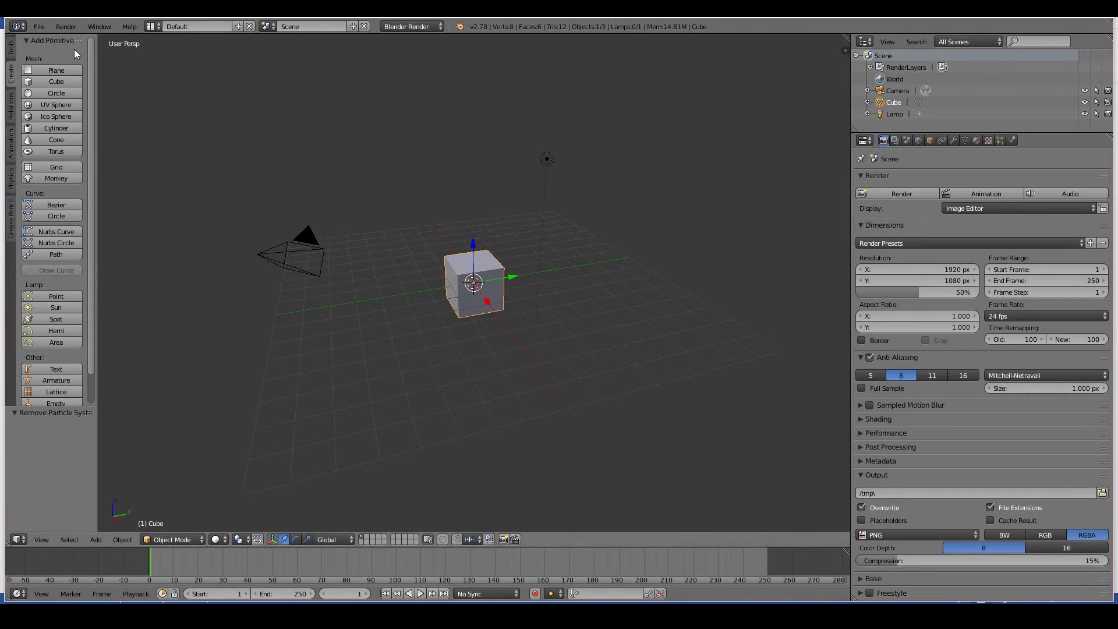
pyautogui.moveTo(346, 39); pyautogui.dragTo(346, 85)
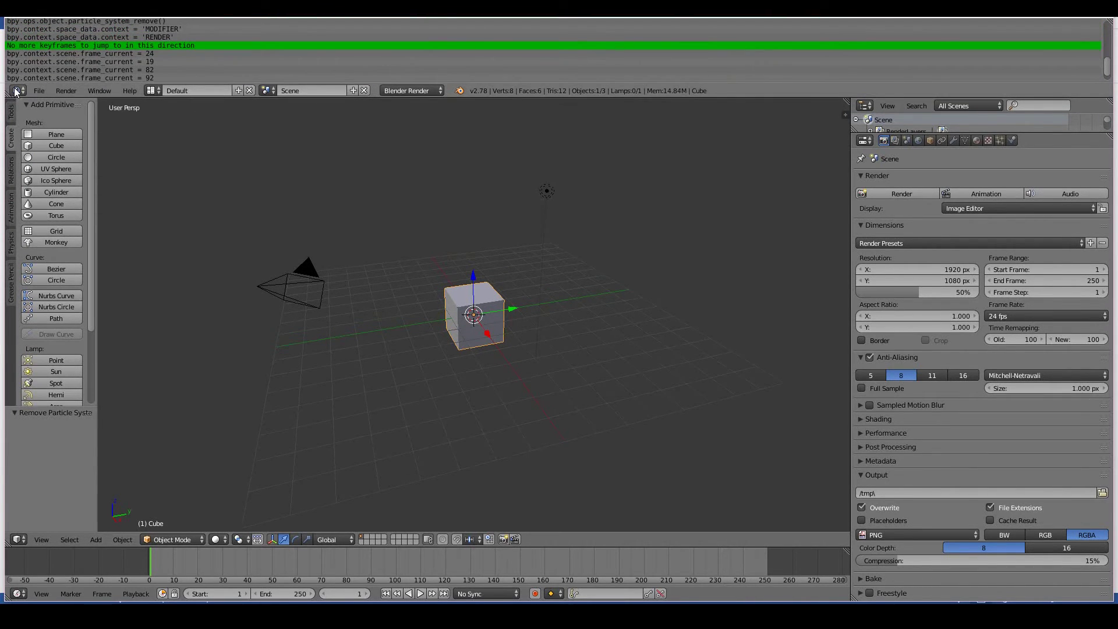
# Cycle the top area through Graph Editor and 3D View back to Info, shrink it, open File.
pyautogui.click(18, 90)
pyautogui.click(35, 138)
pyautogui.click(17, 91)
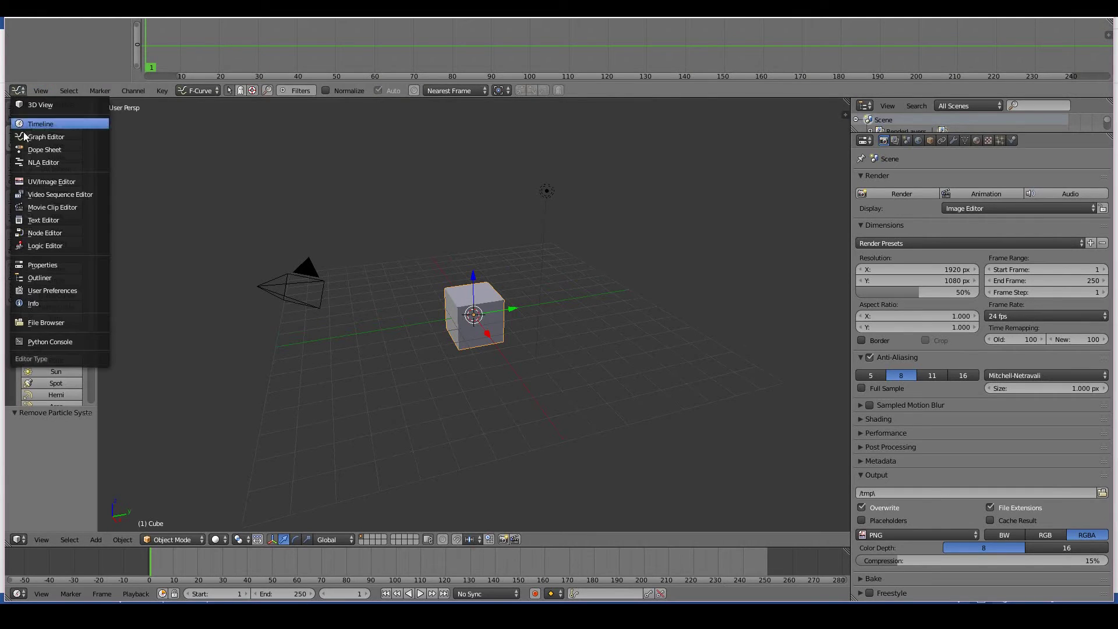
pyautogui.click(20, 106)
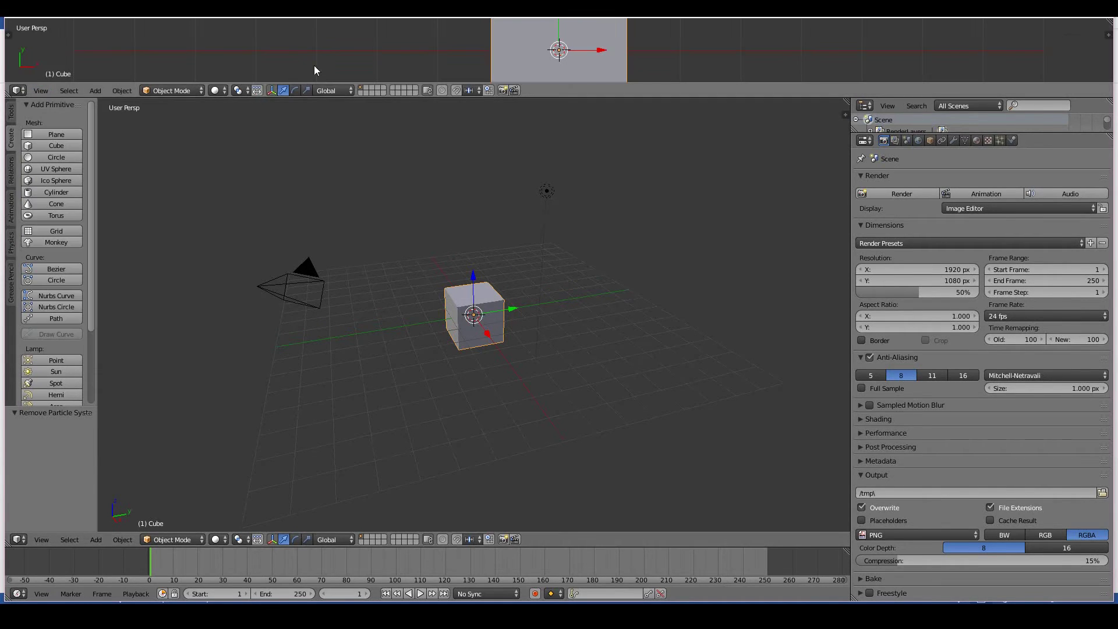
pyautogui.click(18, 90)
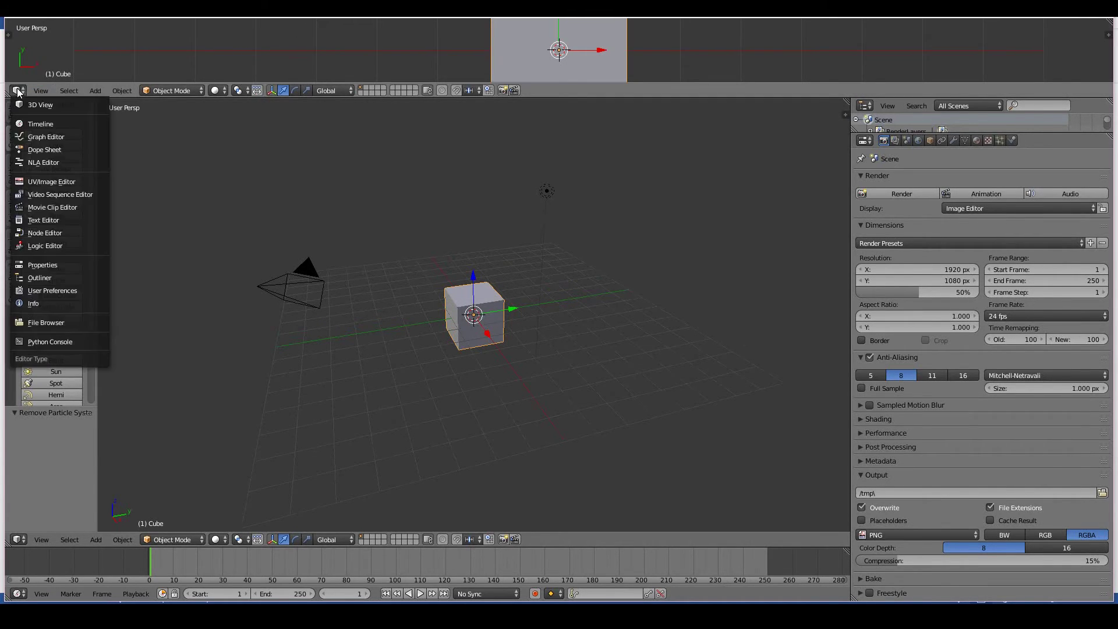
pyautogui.click(35, 290)
pyautogui.moveTo(486, 97); pyautogui.dragTo(487, 32)
pyautogui.click(45, 27)
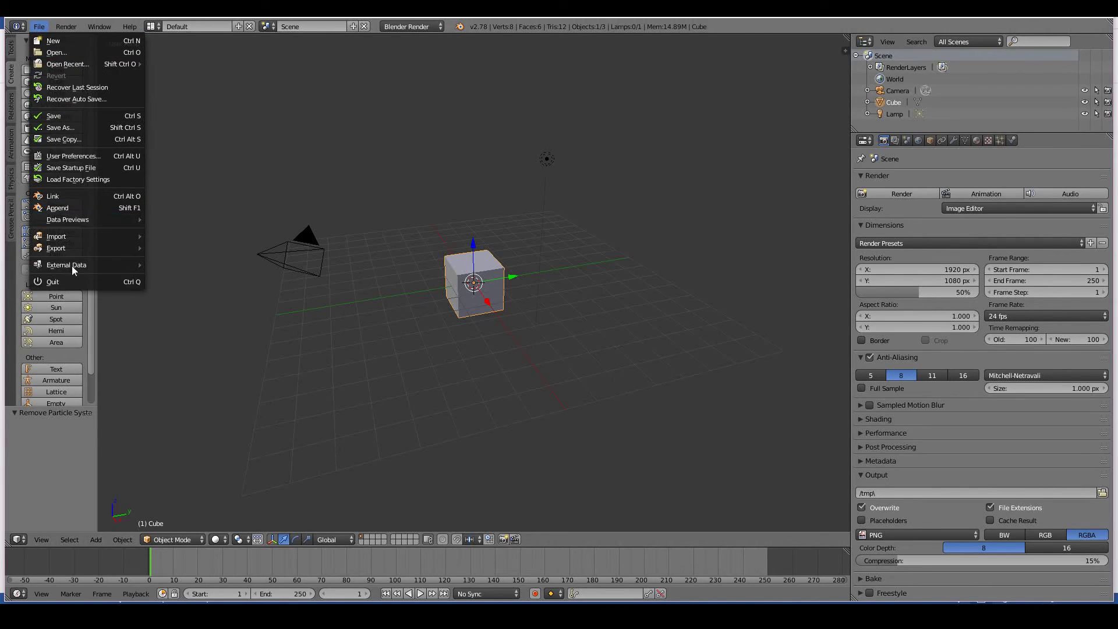
# Browse the Render, Window and Help menus, then close the Help menu.
pyautogui.click(66, 27)
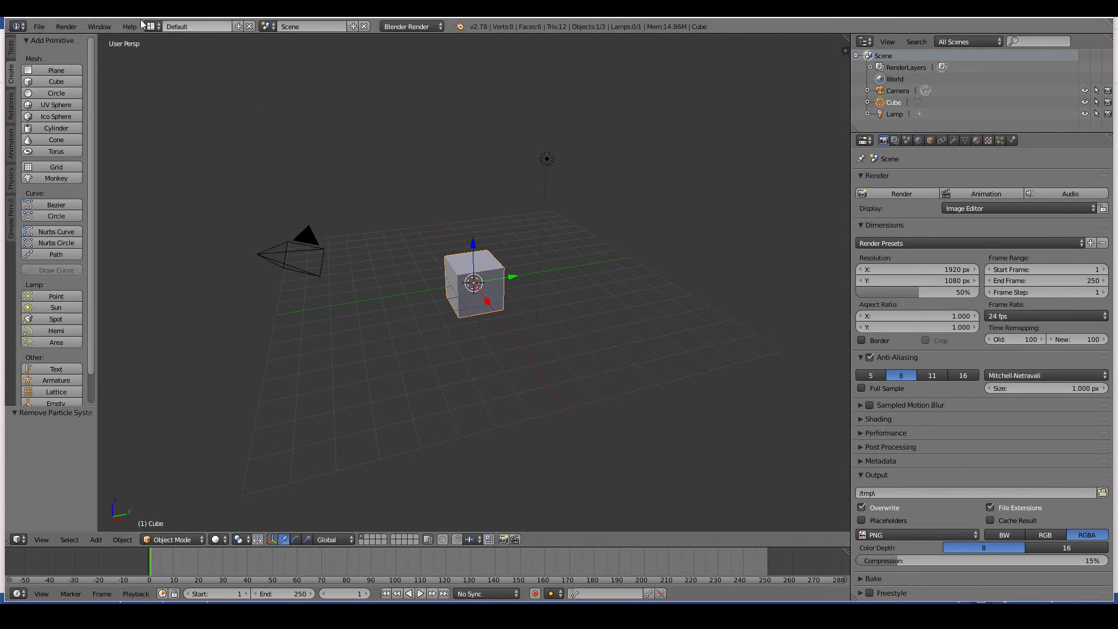
pyautogui.click(96, 27)
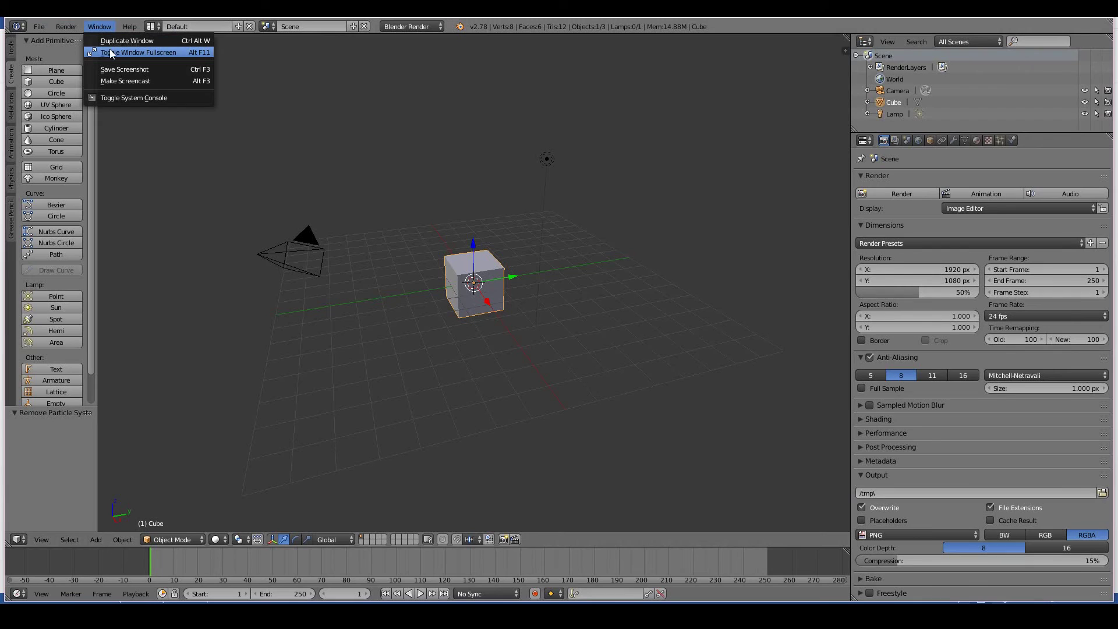
pyautogui.moveTo(129, 27)
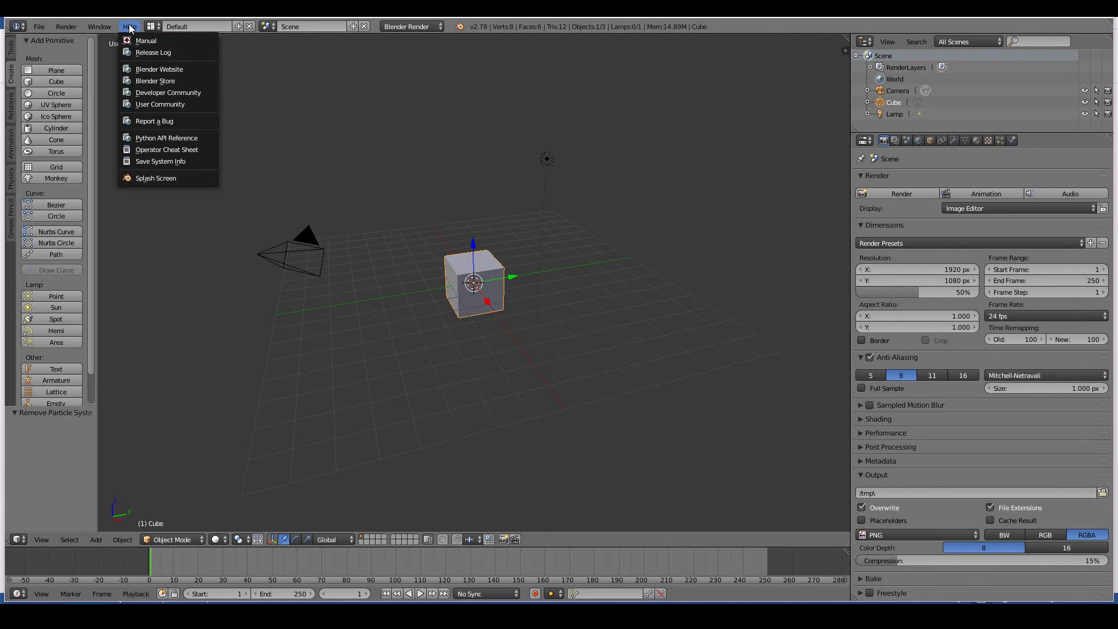
pyautogui.click(159, 92)
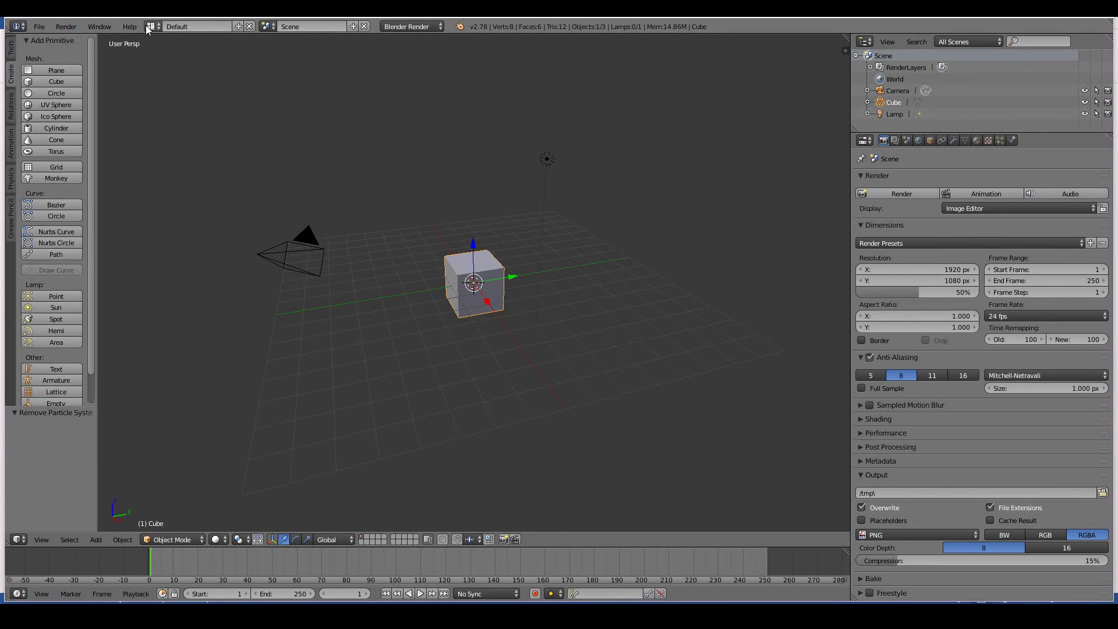
# Scale the cube uniformly to 4.529 on X, Y and Z.
pyautogui.hotkey('ctrl', 'z')
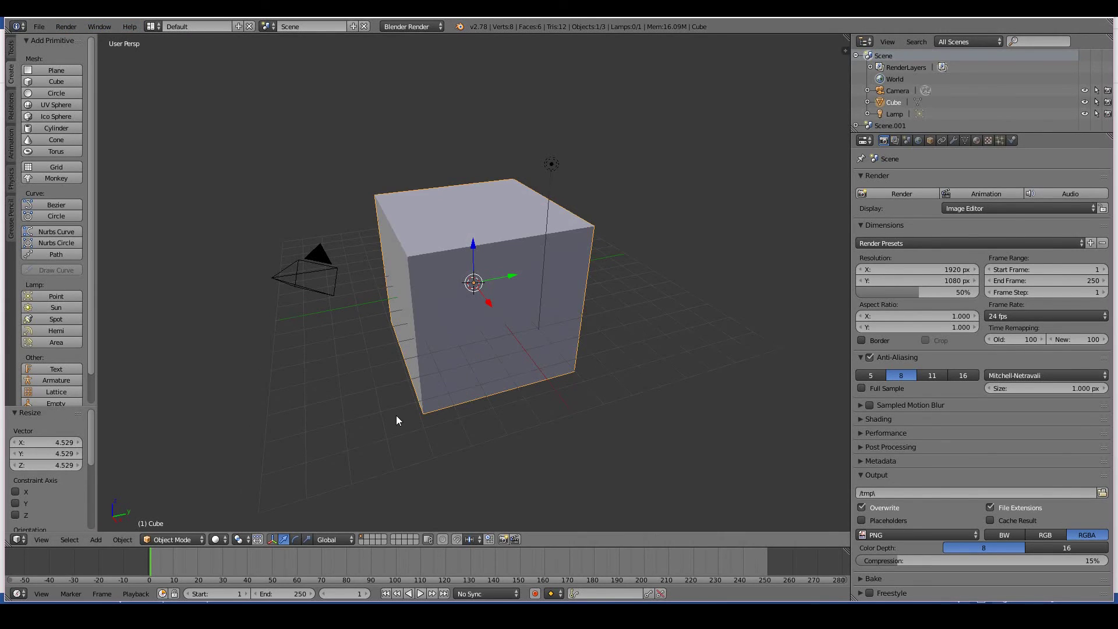